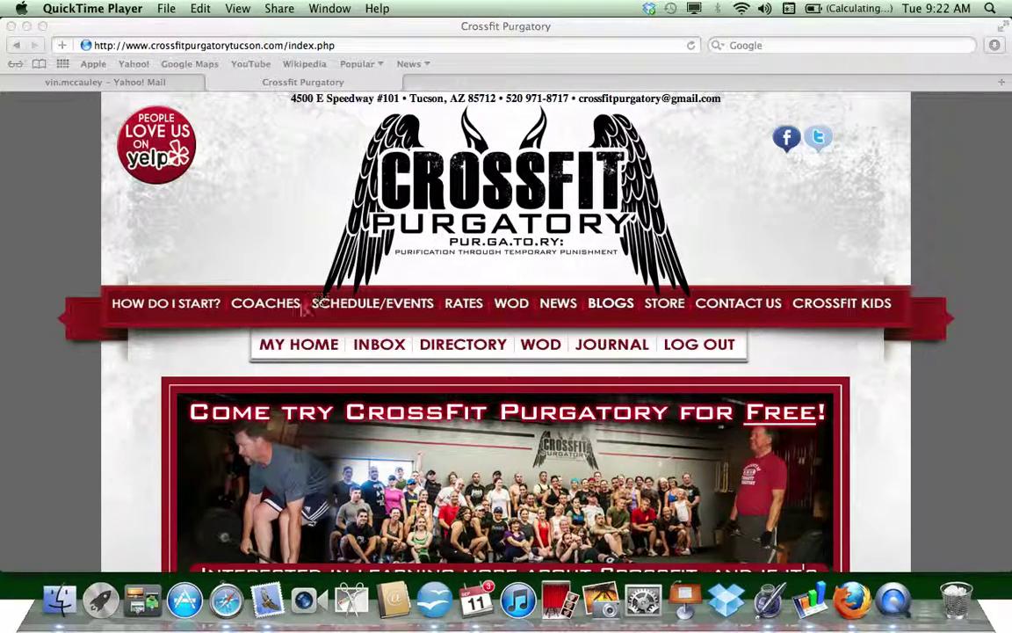
Open Vin's MY HOME page on CrossFit Purgatory and scroll the newsfeed down to the footer.
{"action": "left_click", "coordinate": [272, 343]}
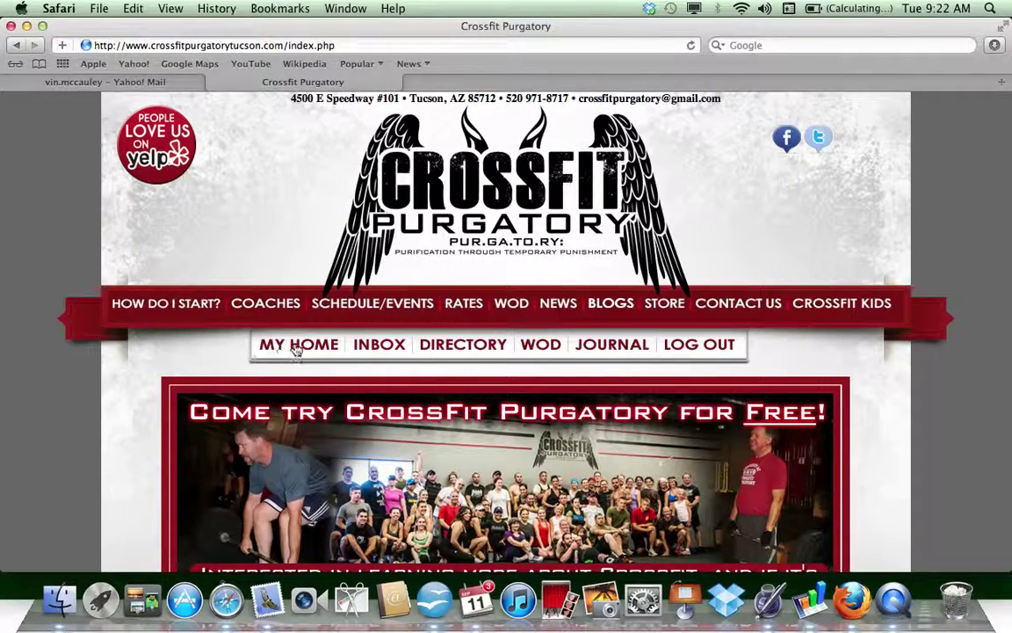
{"action": "left_click", "coordinate": [297, 345]}
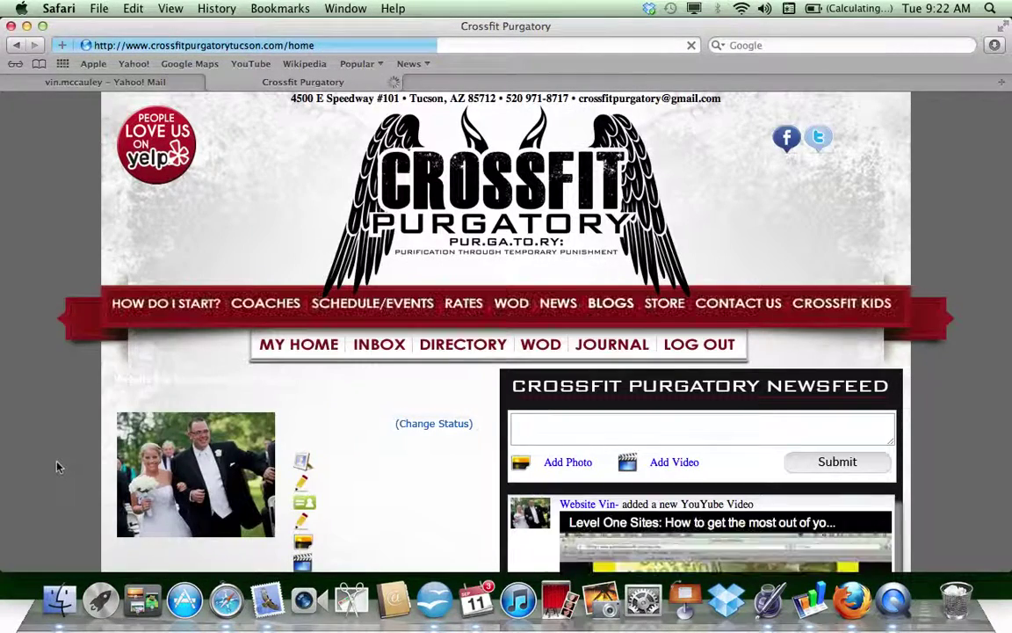
{"action": "scroll", "coordinate": [57, 465], "scroll_direction": "down", "scroll_amount": 5}
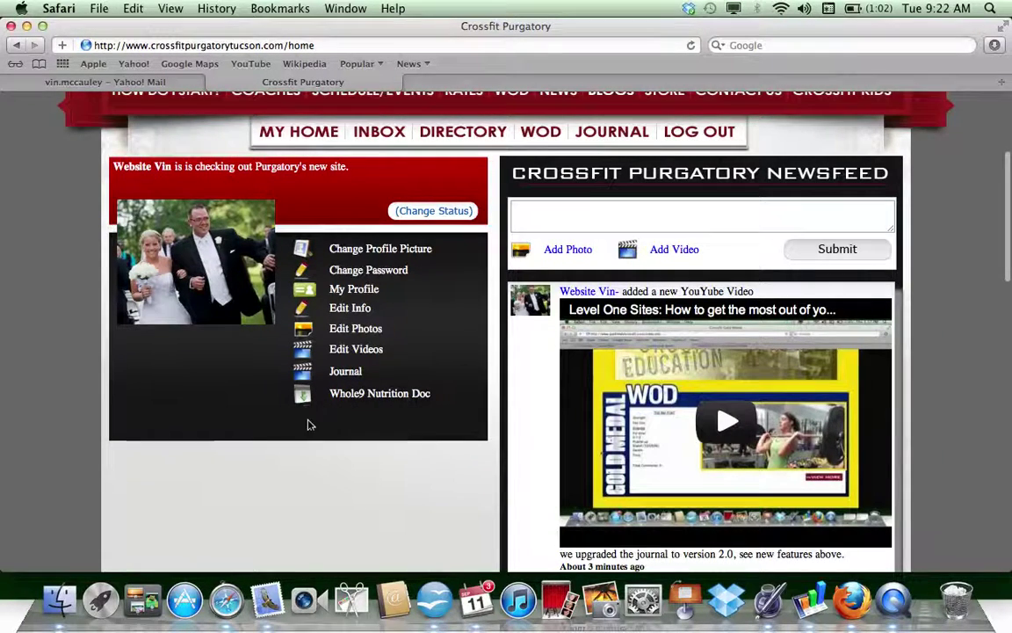
{"action": "scroll", "coordinate": [380, 445], "scroll_direction": "up", "scroll_amount": 5}
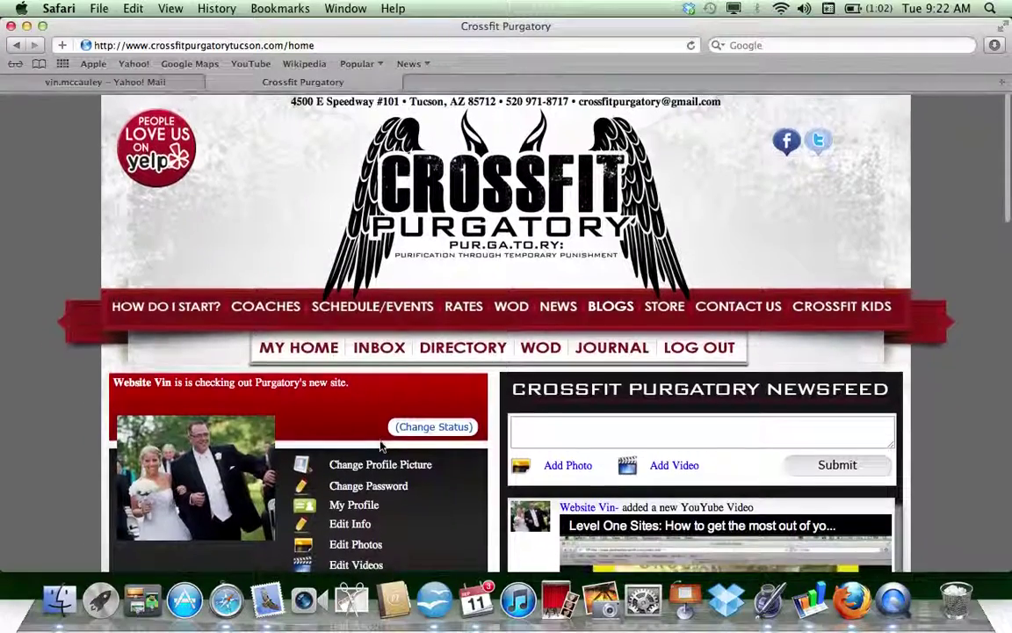
{"action": "scroll", "coordinate": [380, 446], "scroll_direction": "down", "scroll_amount": 5}
{"action": "scroll", "coordinate": [381, 445], "scroll_direction": "down", "scroll_amount": 10}
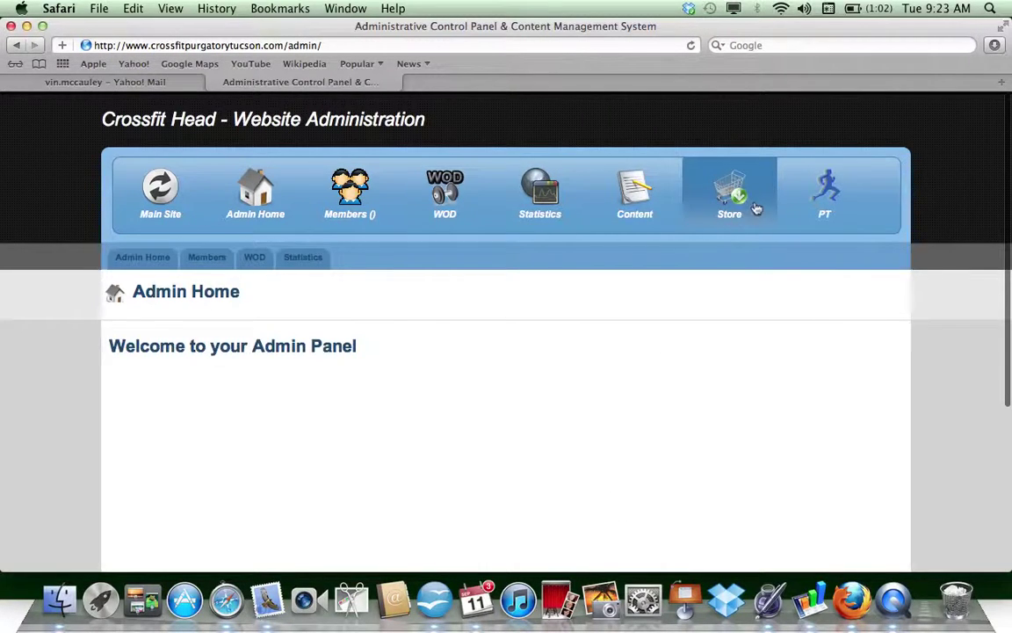
{"action": "left_click", "coordinate": [827, 205]}
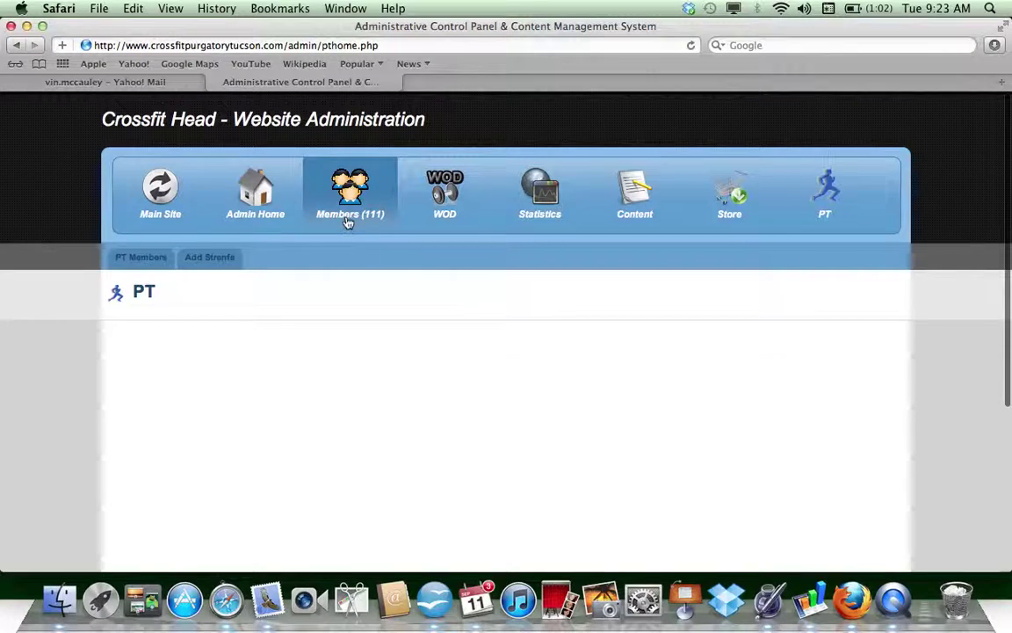
{"action": "left_click", "coordinate": [145, 259]}
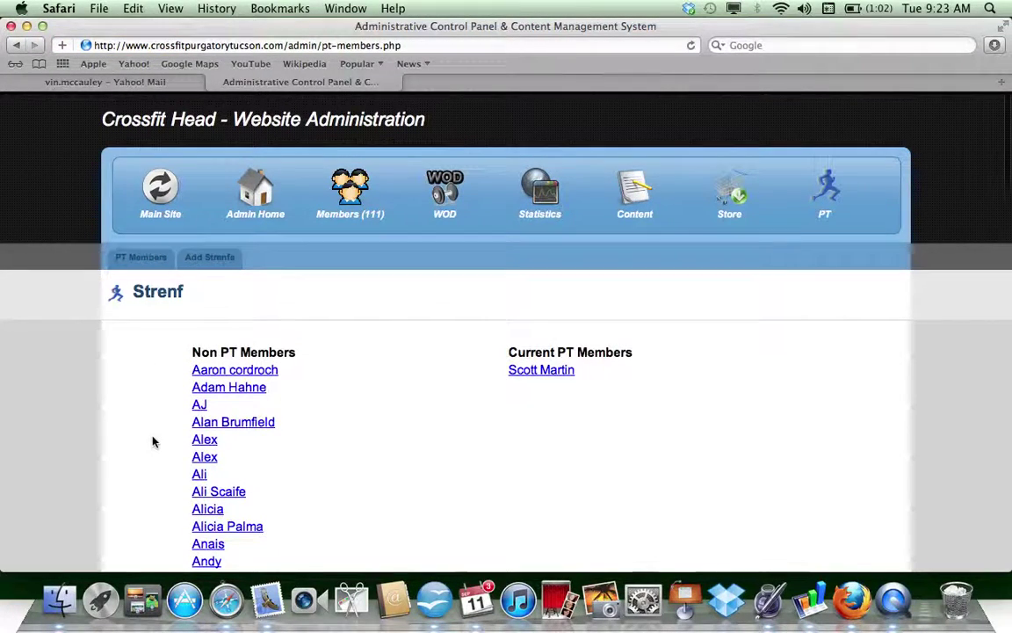
{"action": "scroll", "coordinate": [152, 441], "scroll_direction": "down", "scroll_amount": 1}
{"action": "scroll", "coordinate": [152, 441], "scroll_direction": "down", "scroll_amount": 5}
{"action": "scroll", "coordinate": [152, 441], "scroll_direction": "down", "scroll_amount": 8}
{"action": "scroll", "coordinate": [152, 441], "scroll_direction": "down", "scroll_amount": 4}
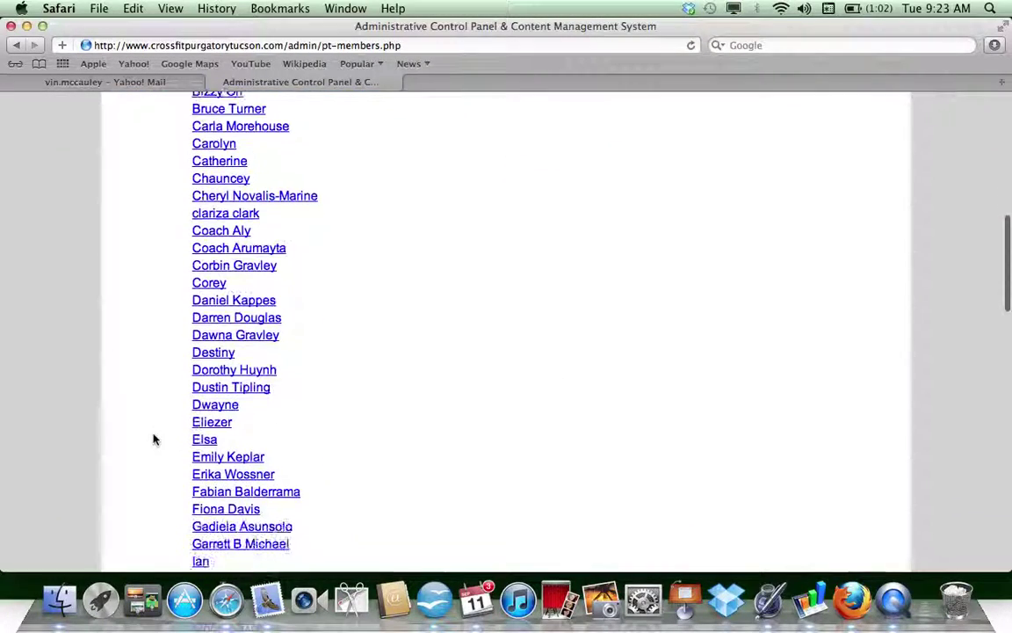
{"action": "scroll", "coordinate": [152, 441], "scroll_direction": "down", "scroll_amount": 10}
{"action": "scroll", "coordinate": [153, 439], "scroll_direction": "down", "scroll_amount": 5}
{"action": "scroll", "coordinate": [153, 439], "scroll_direction": "down", "scroll_amount": 2}
{"action": "scroll", "coordinate": [154, 440], "scroll_direction": "down", "scroll_amount": 7}
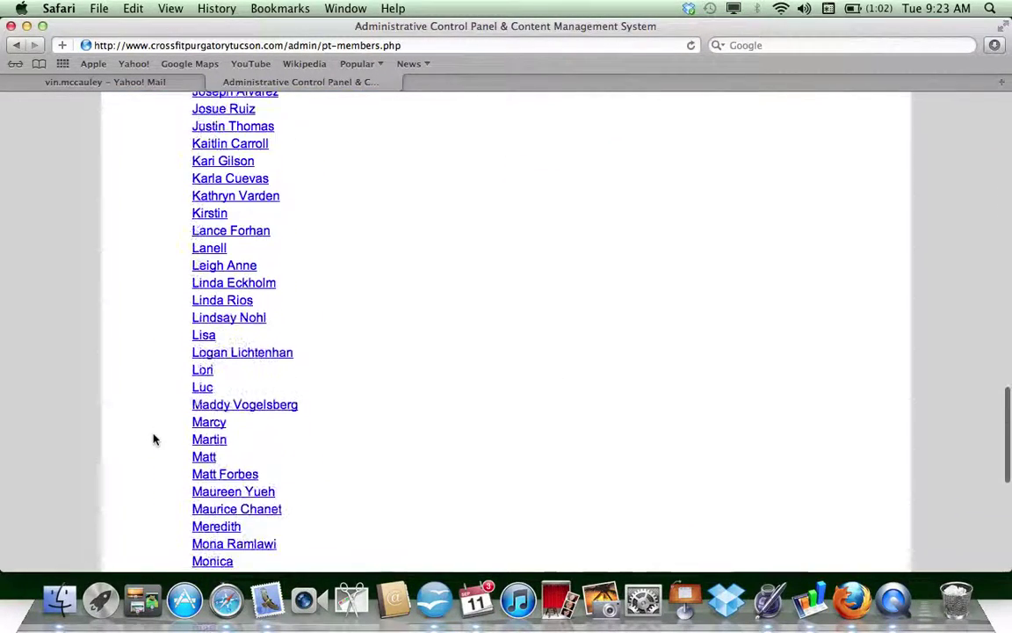
{"action": "scroll", "coordinate": [154, 439], "scroll_direction": "down", "scroll_amount": 5}
{"action": "scroll", "coordinate": [153, 439], "scroll_direction": "down", "scroll_amount": 1}
{"action": "scroll", "coordinate": [153, 440], "scroll_direction": "down", "scroll_amount": 3}
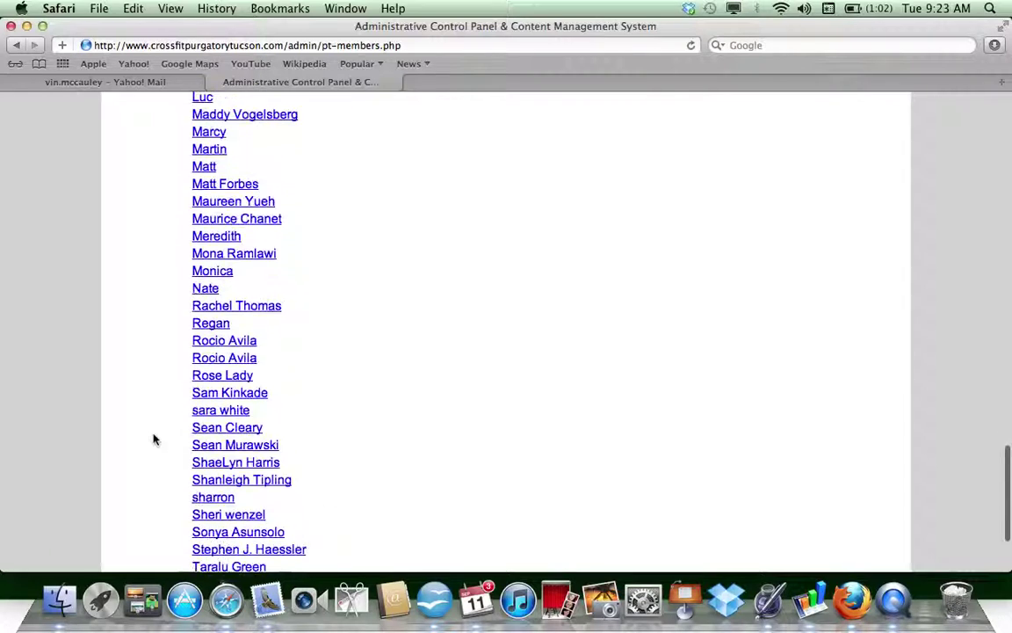
{"action": "scroll", "coordinate": [154, 440], "scroll_direction": "down", "scroll_amount": 5}
{"action": "left_click", "coordinate": [213, 474]}
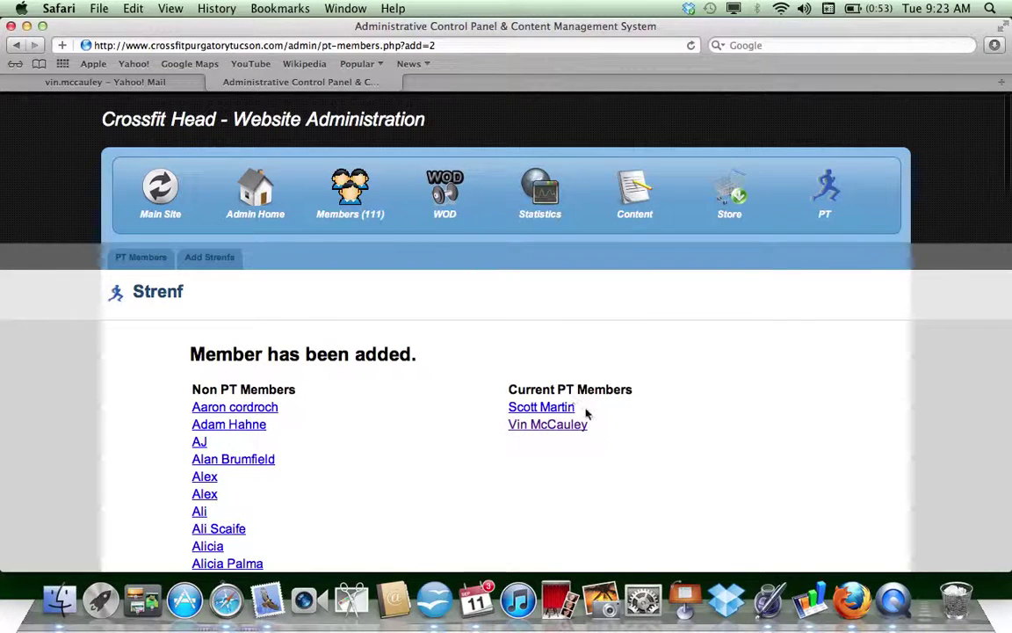
Check the new PT link on Vin's main-site home page, then return to the admin panel.
{"action": "left_click", "coordinate": [149, 187]}
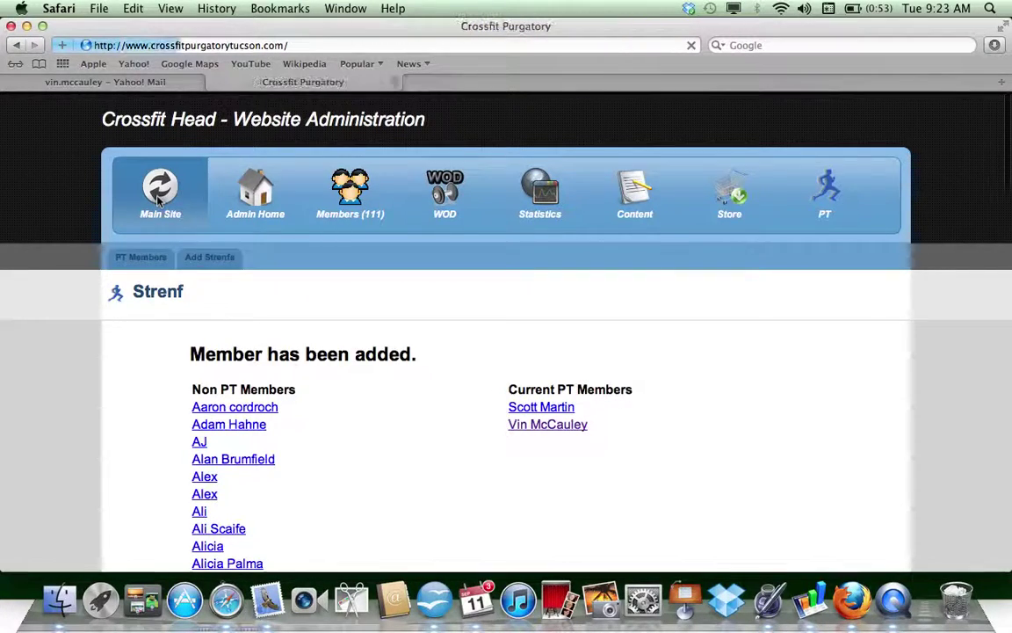
{"action": "left_click", "coordinate": [298, 343]}
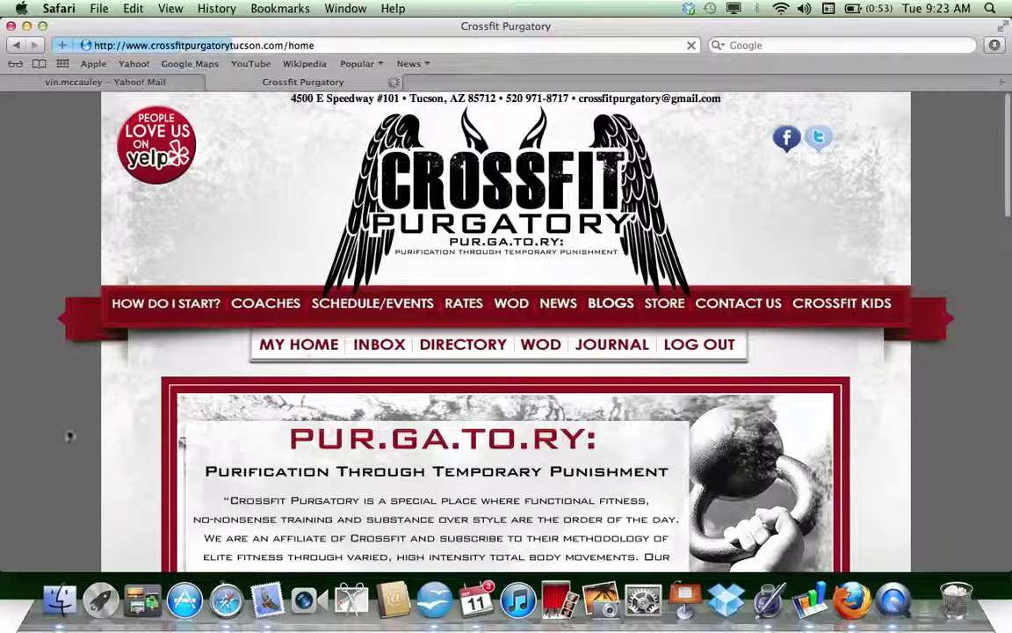
{"action": "scroll", "coordinate": [51, 463], "scroll_direction": "down", "scroll_amount": 5}
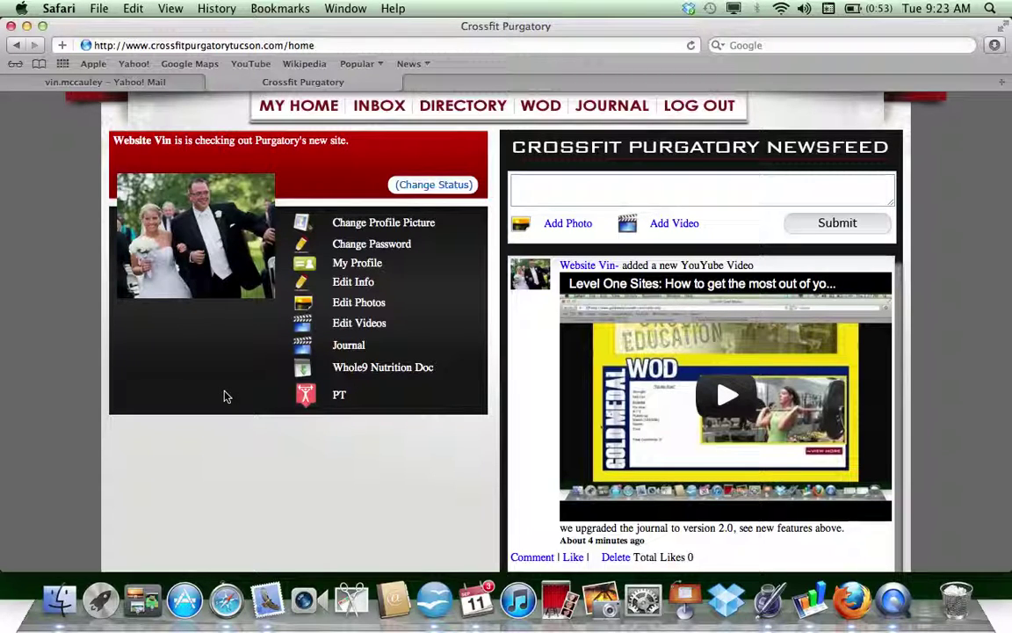
{"action": "scroll", "coordinate": [224, 396], "scroll_direction": "up", "scroll_amount": 3}
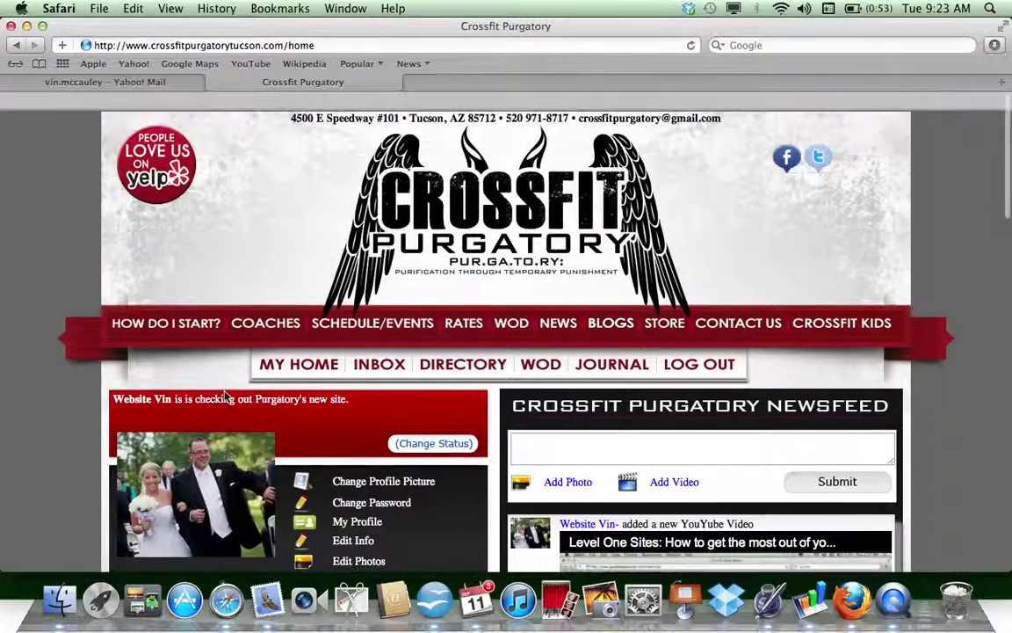
{"action": "scroll", "coordinate": [225, 396], "scroll_direction": "down", "scroll_amount": 15}
{"action": "scroll", "coordinate": [224, 396], "scroll_direction": "down", "scroll_amount": 5}
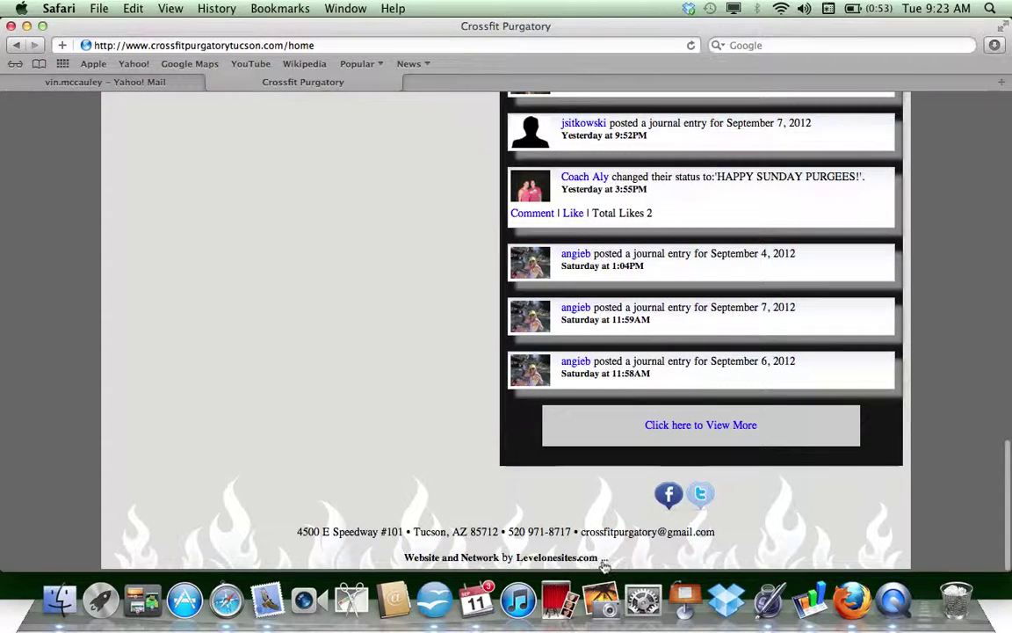
{"action": "left_click", "coordinate": [605, 566]}
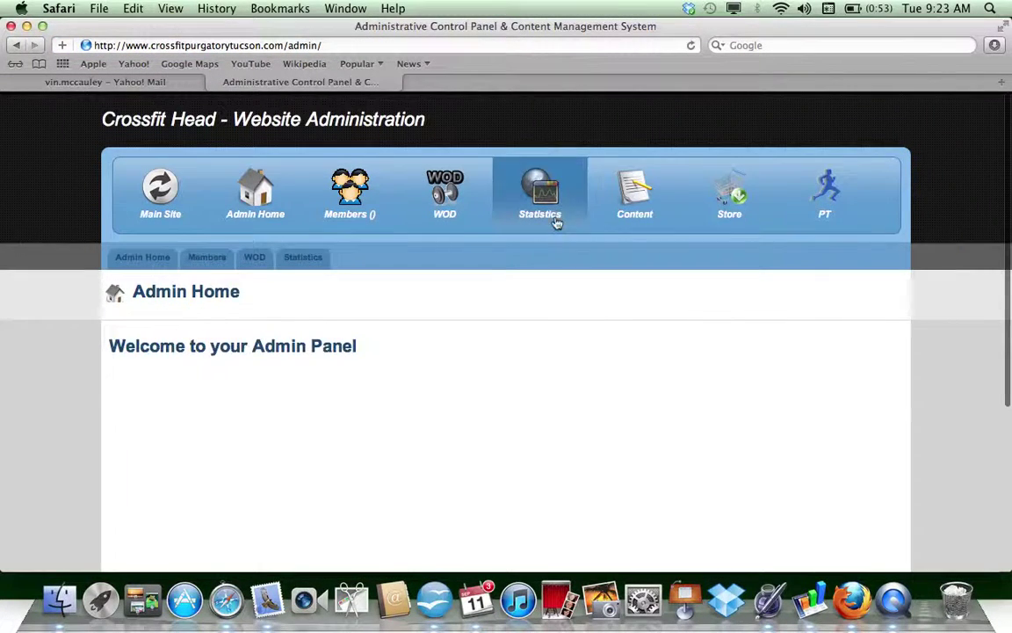
{"action": "left_click", "coordinate": [810, 215]}
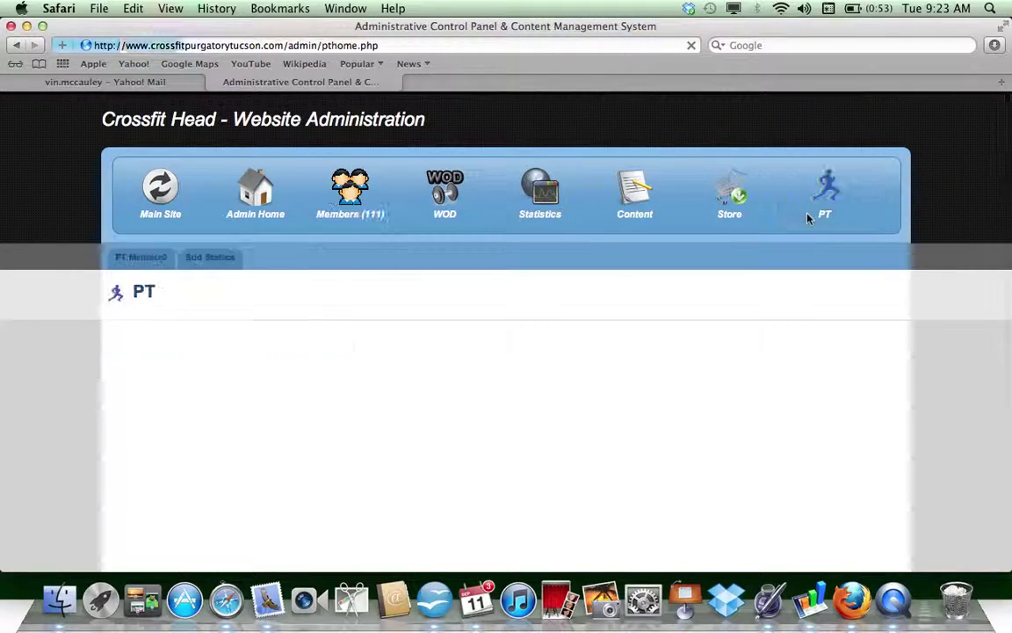
{"action": "left_click", "coordinate": [231, 262]}
{"action": "left_click", "coordinate": [231, 369]}
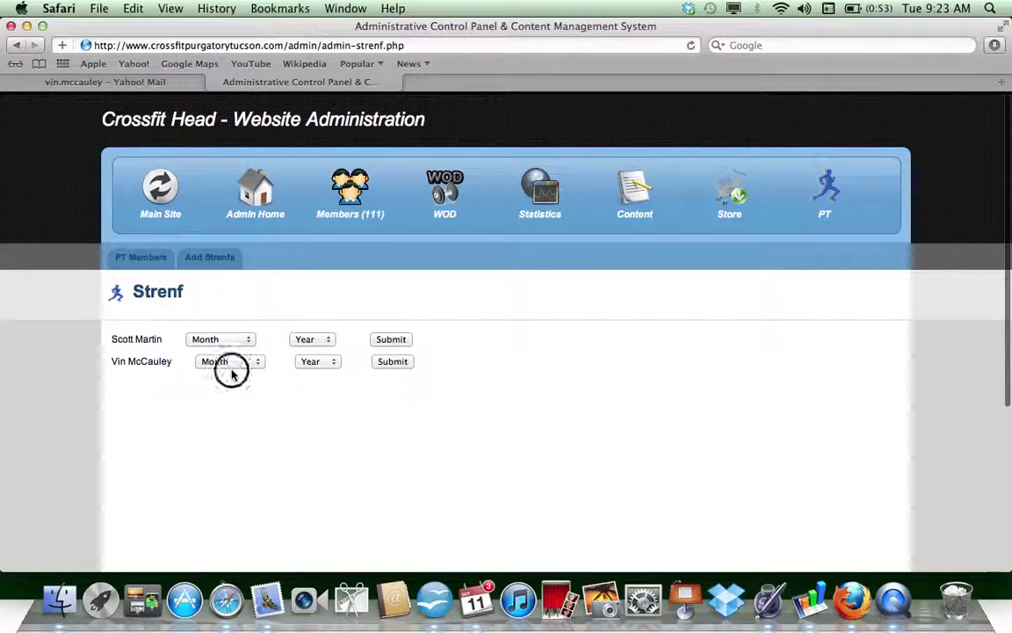
{"action": "left_click", "coordinate": [233, 363]}
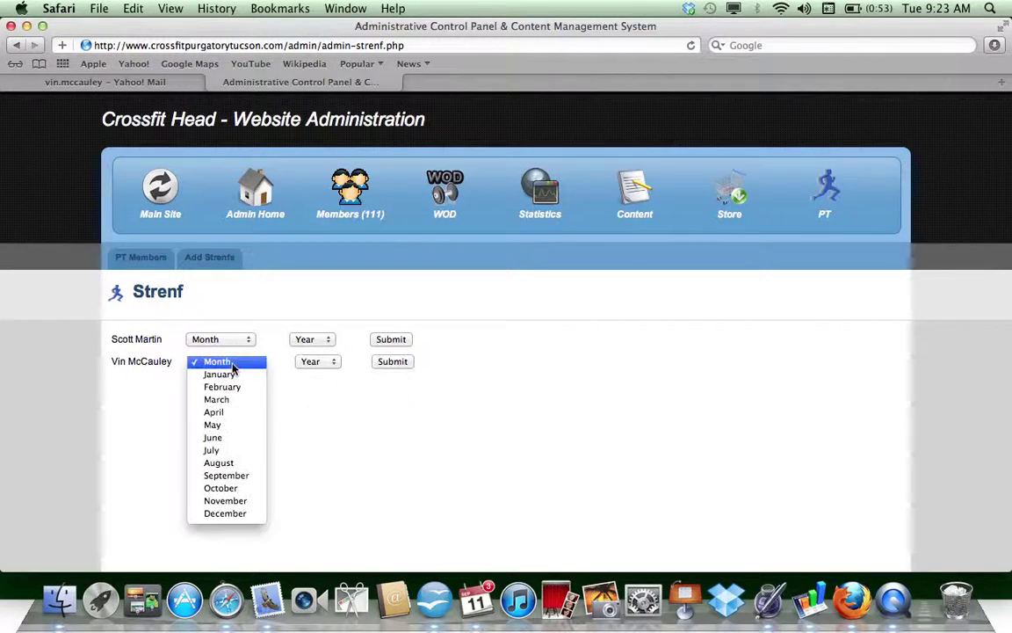
{"action": "left_click", "coordinate": [226, 475]}
{"action": "left_click", "coordinate": [317, 362]}
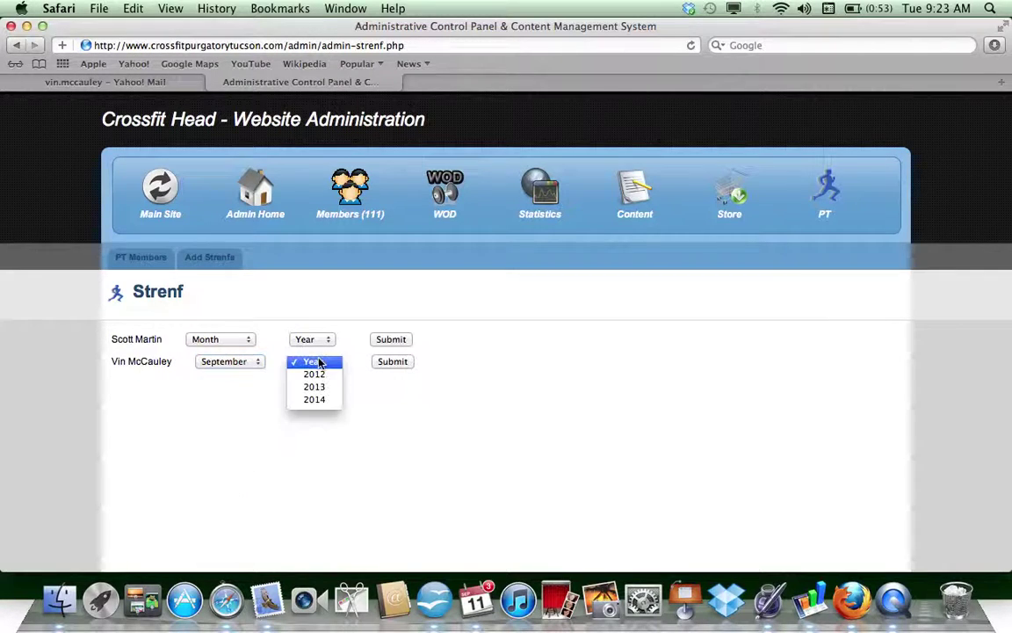
{"action": "left_click", "coordinate": [314, 374]}
{"action": "left_click", "coordinate": [392, 363]}
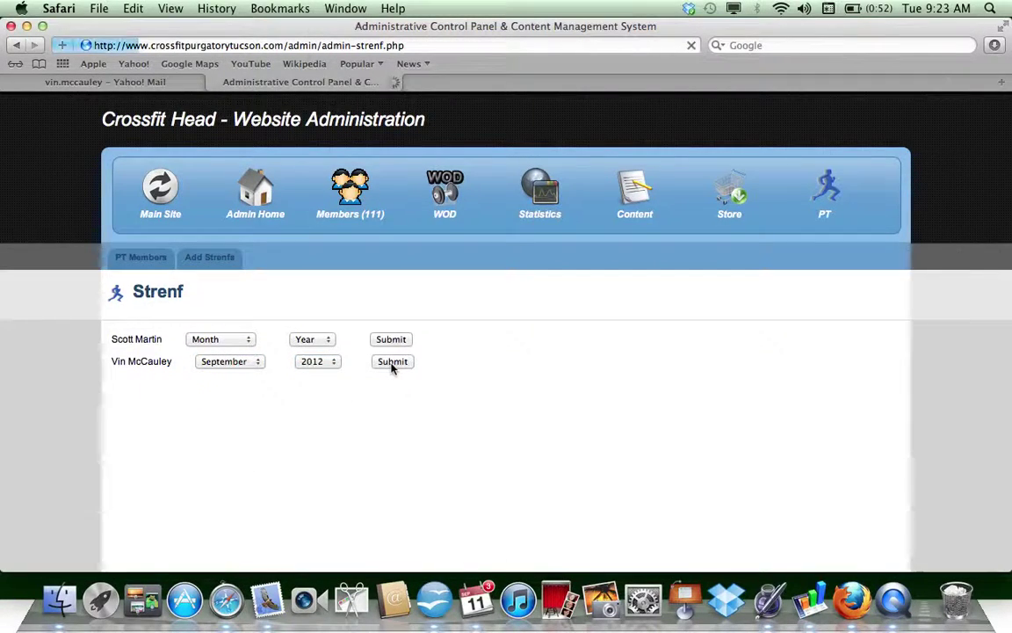
{"action": "scroll", "coordinate": [479, 326], "scroll_direction": "down", "scroll_amount": 5}
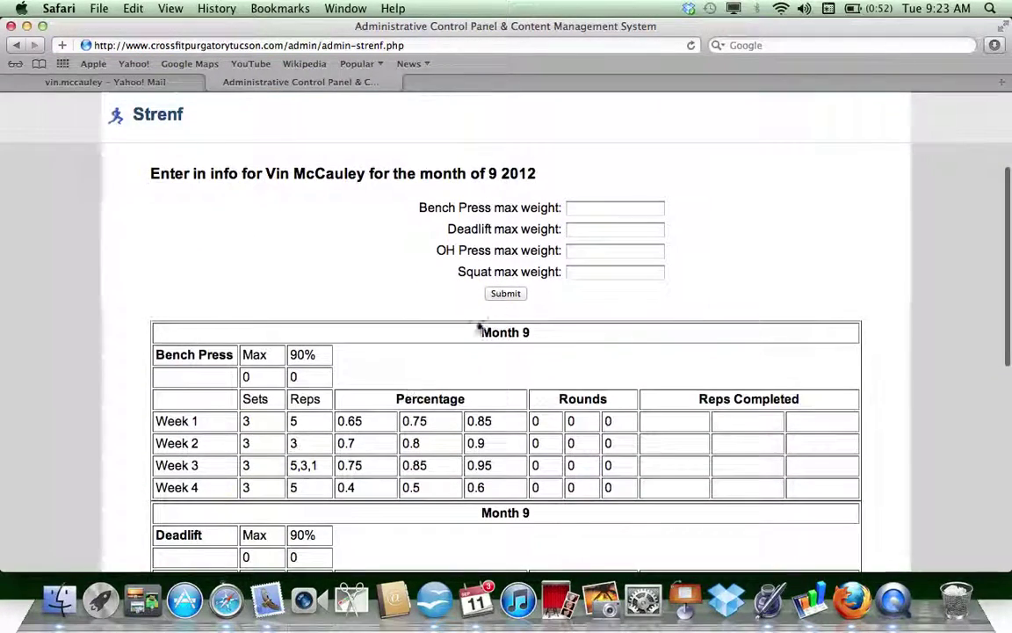
Submit max weights of 100 for Bench Press, Deadlift, OH Press and Squat, then review the tables.
{"action": "left_click", "coordinate": [608, 208]}
{"action": "type", "text": "100"}
{"action": "left_click", "coordinate": [573, 229]}
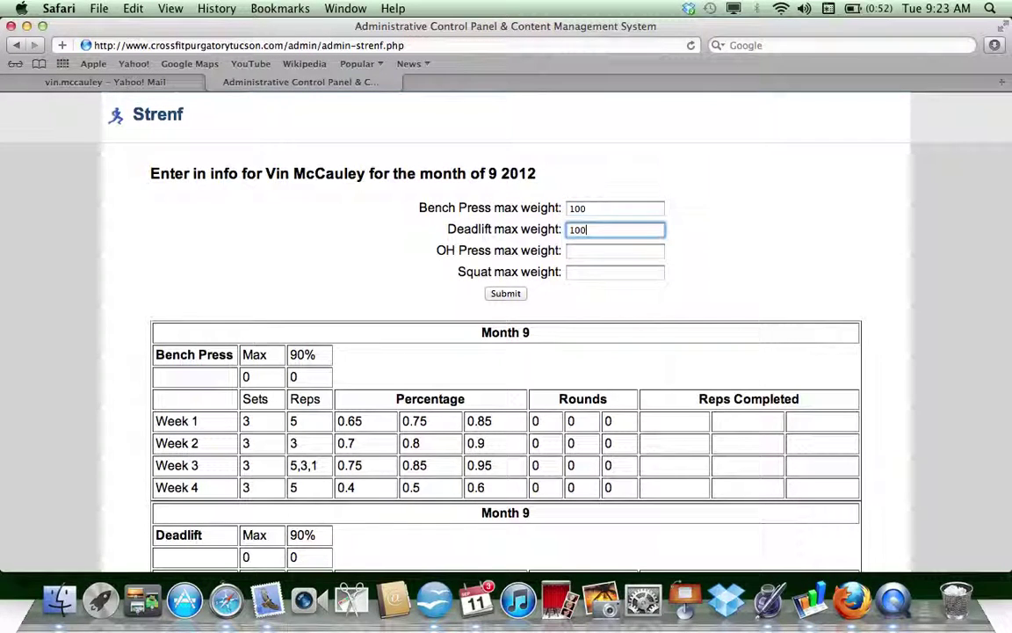
{"action": "type", "text": "1"}
{"action": "key", "text": "Tab"}
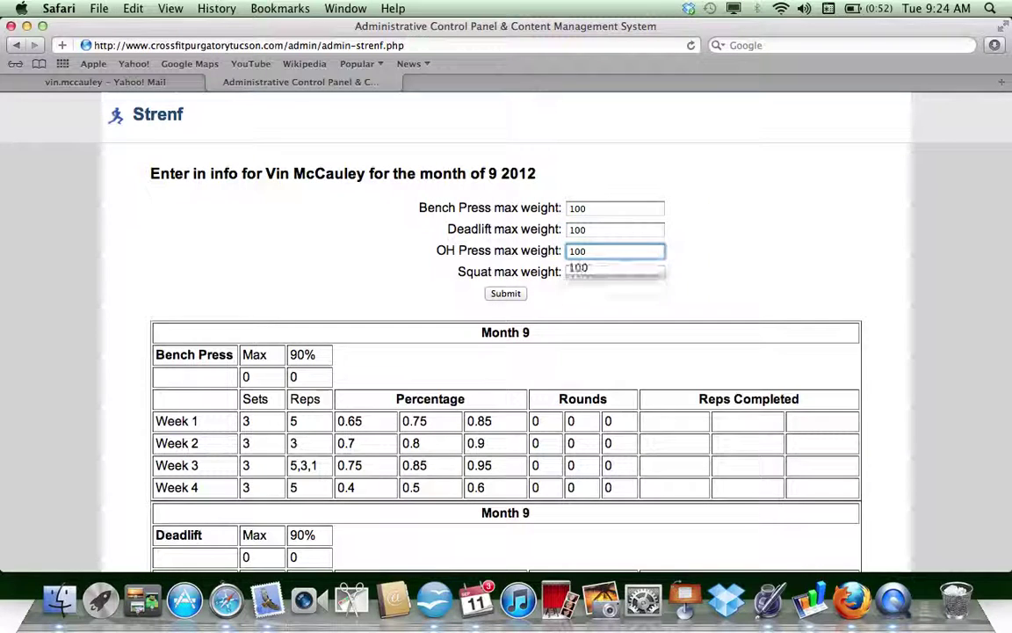
{"action": "key", "text": "Tab"}
{"action": "type", "text": "10"}
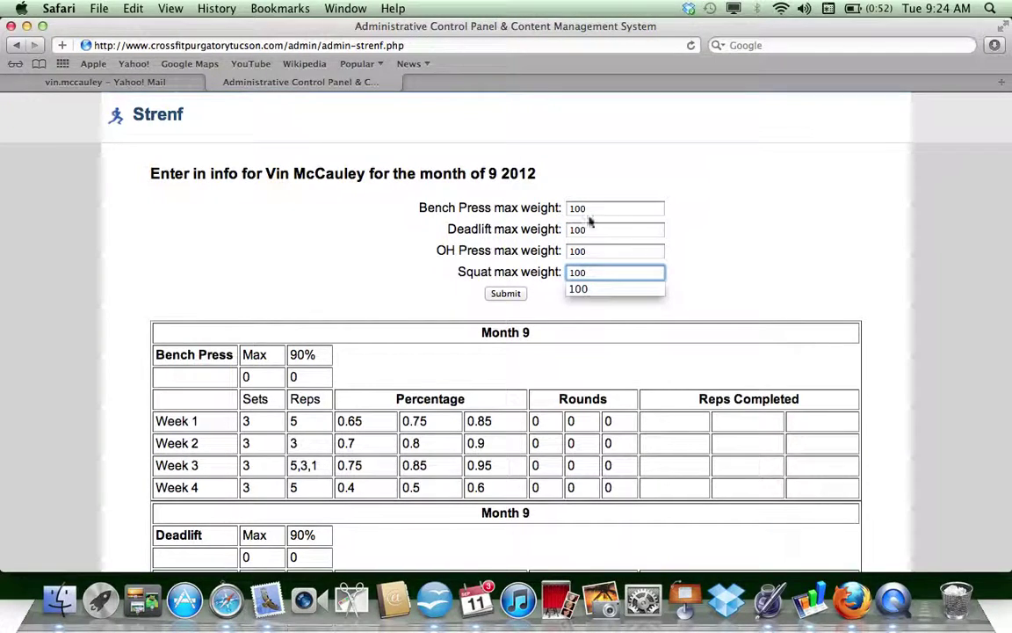
{"action": "left_click", "coordinate": [506, 293]}
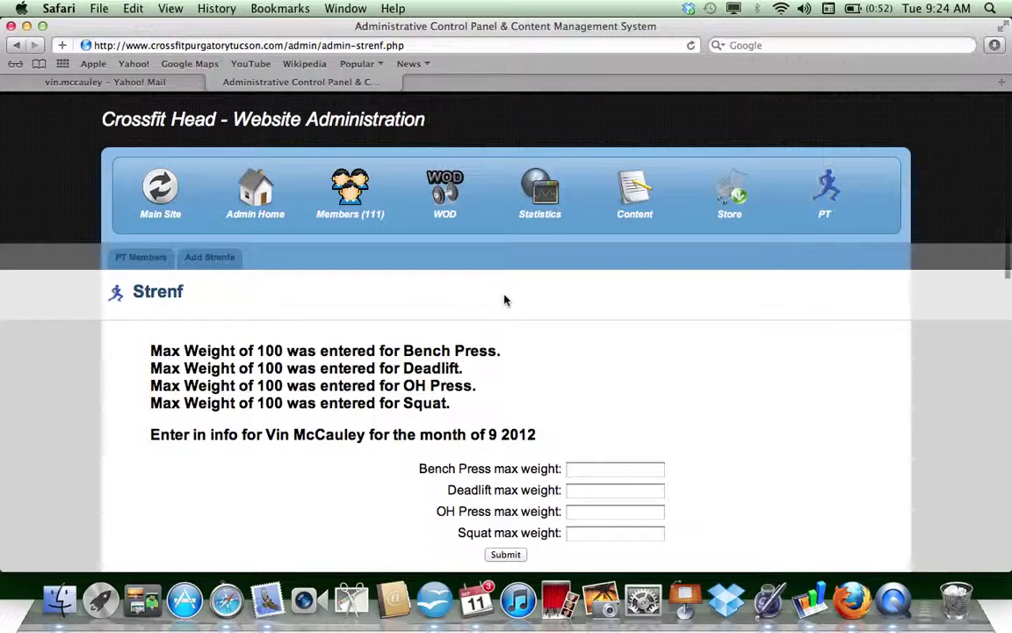
{"action": "scroll", "coordinate": [323, 458], "scroll_direction": "down", "scroll_amount": 5}
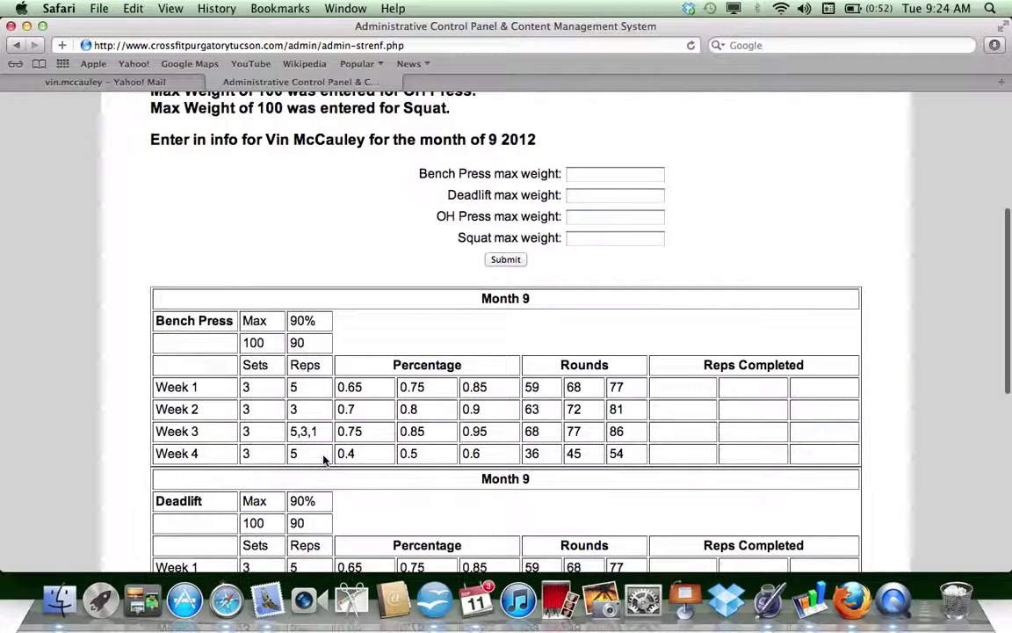
{"action": "scroll", "coordinate": [324, 459], "scroll_direction": "down", "scroll_amount": 4}
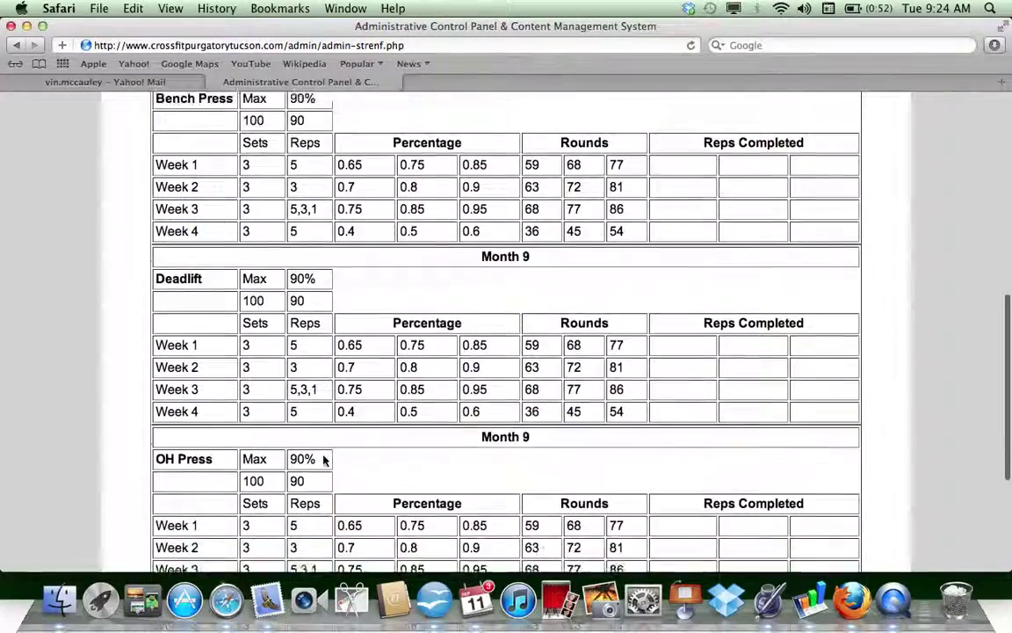
{"action": "scroll", "coordinate": [324, 459], "scroll_direction": "down", "scroll_amount": 1}
{"action": "scroll", "coordinate": [323, 459], "scroll_direction": "down", "scroll_amount": 2}
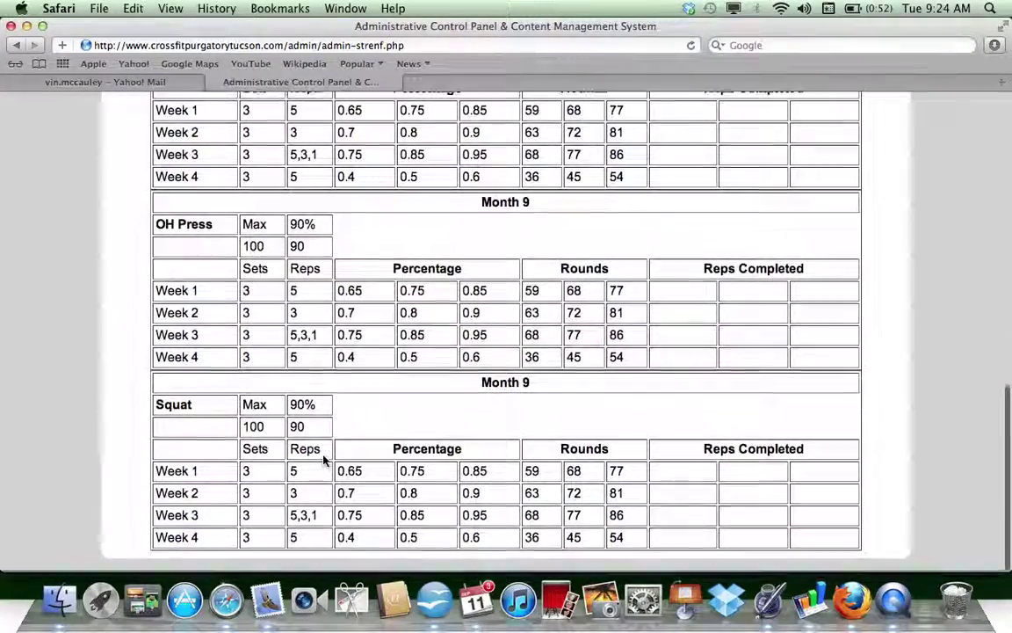
{"action": "scroll", "coordinate": [324, 461], "scroll_direction": "up", "scroll_amount": 10}
{"action": "scroll", "coordinate": [323, 466], "scroll_direction": "up", "scroll_amount": 5}
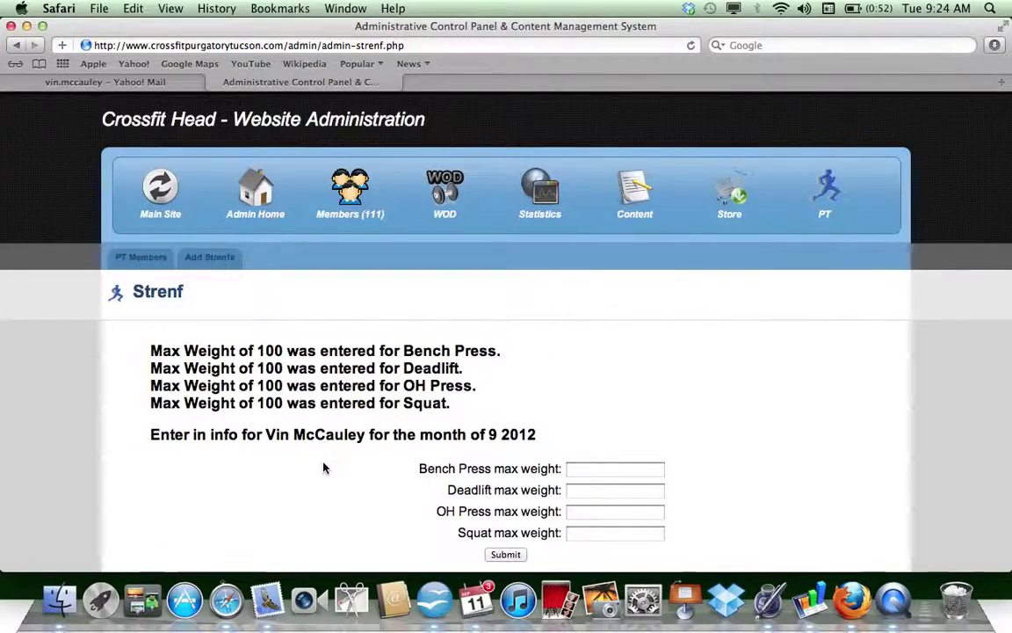
Go from the admin panel to Vin's PT page on the main site.
{"action": "left_click", "coordinate": [159, 189]}
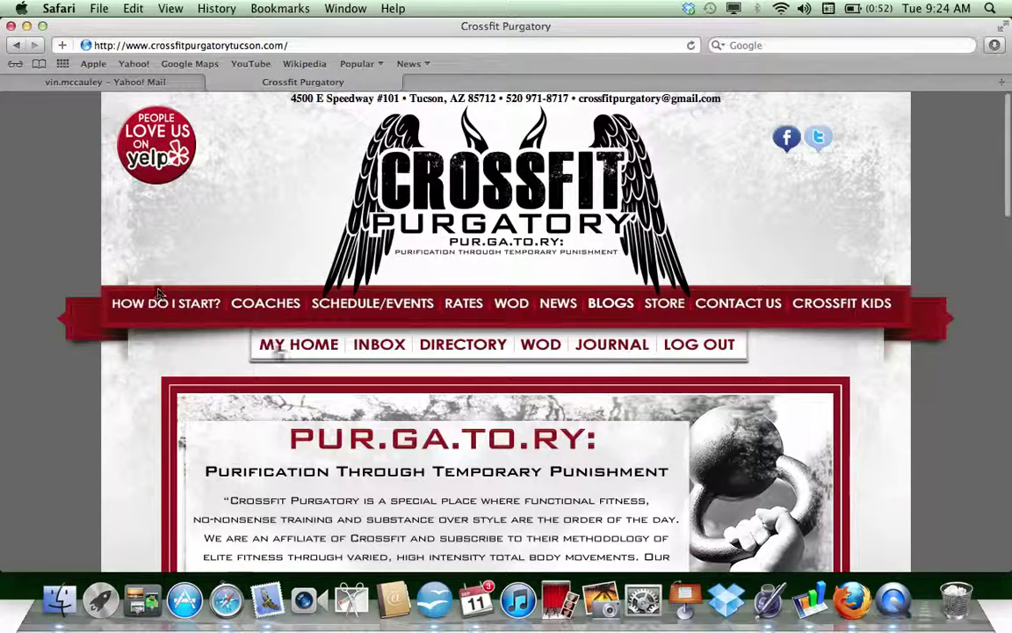
{"action": "left_click", "coordinate": [281, 345]}
{"action": "scroll", "coordinate": [79, 458], "scroll_direction": "down", "scroll_amount": 5}
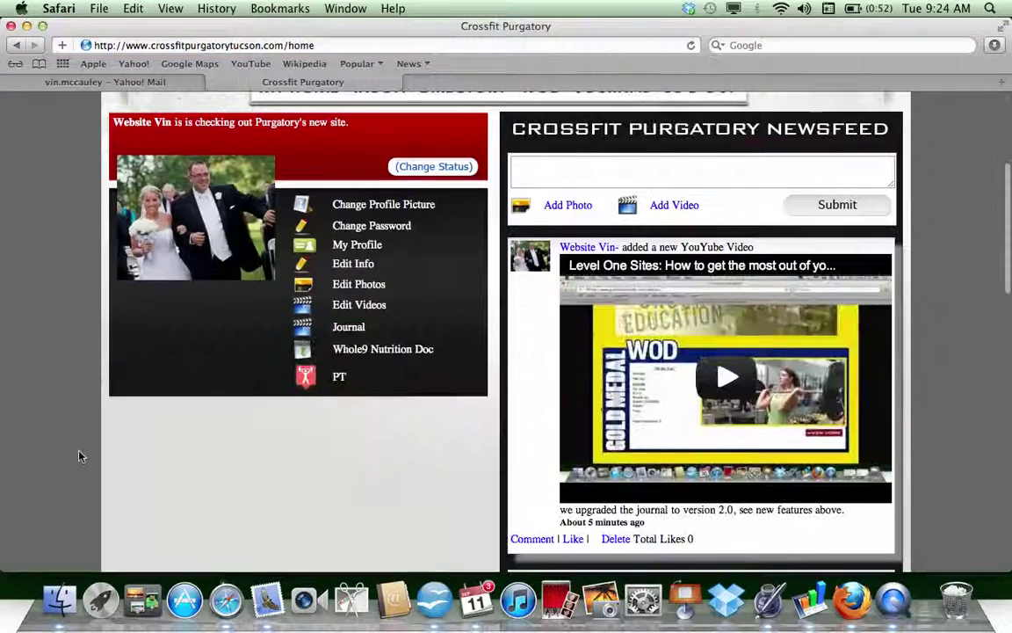
{"action": "left_click", "coordinate": [340, 380]}
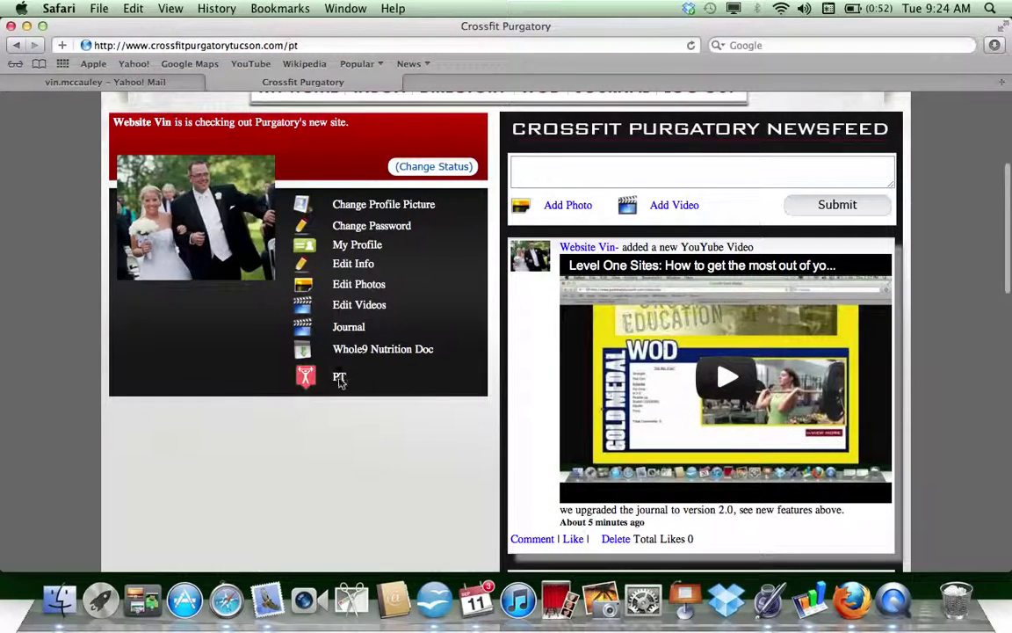
Choose September, 2012, Week 1 and Bench Press in the PT dropdowns.
{"action": "left_click", "coordinate": [220, 379]}
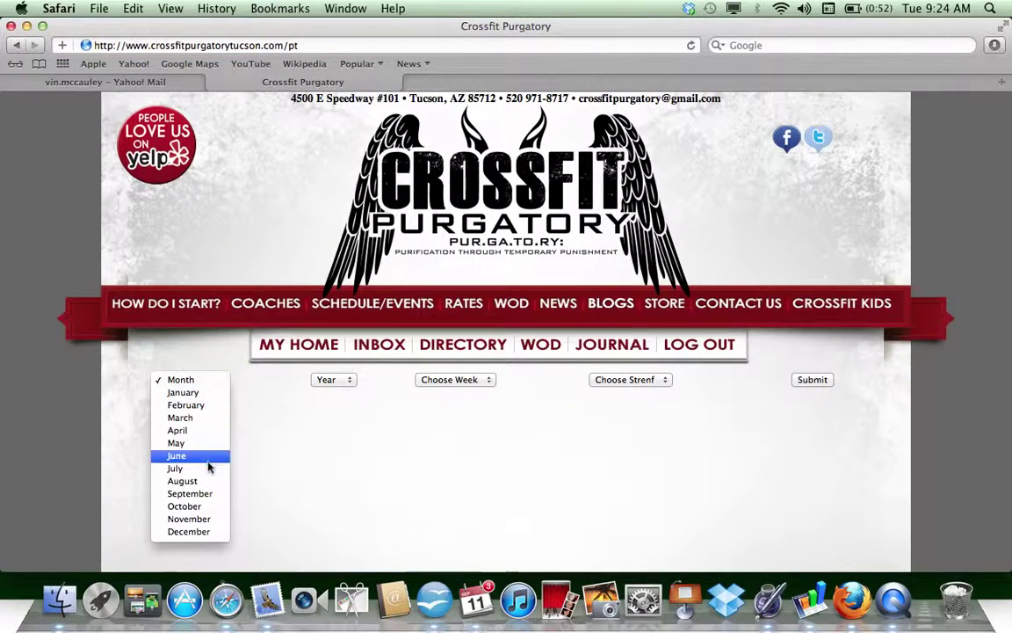
{"action": "left_click", "coordinate": [206, 493]}
{"action": "left_click", "coordinate": [346, 384]}
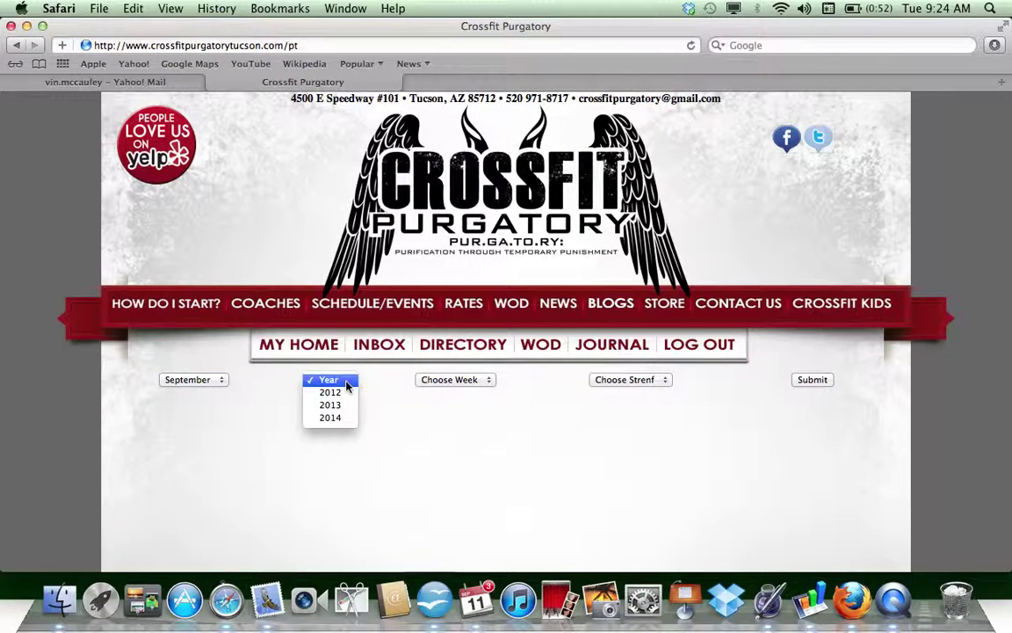
{"action": "left_click", "coordinate": [332, 391]}
{"action": "left_click", "coordinate": [464, 380]}
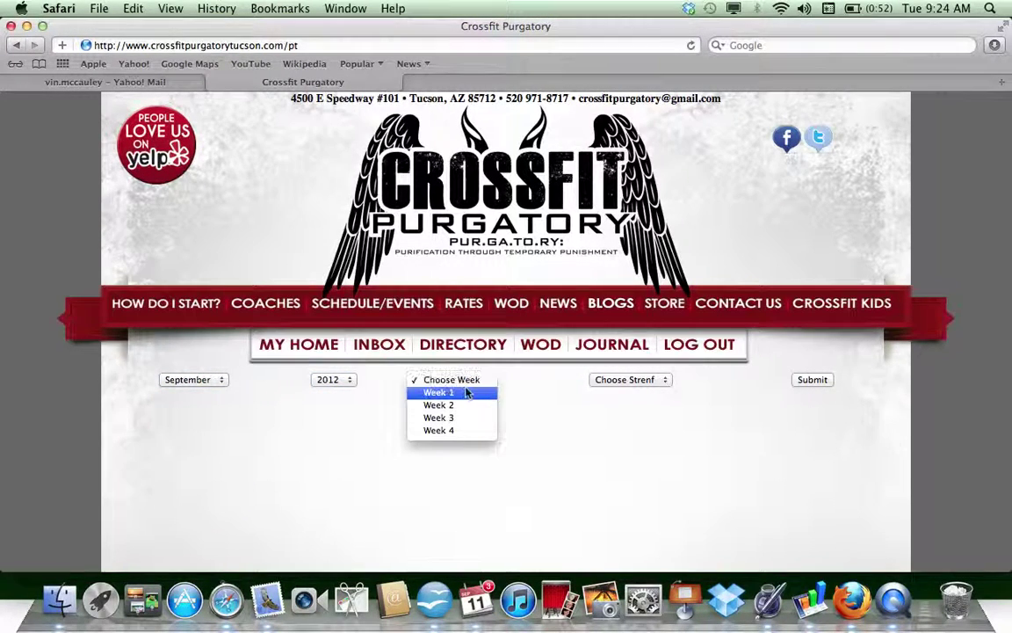
{"action": "left_click", "coordinate": [466, 392]}
{"action": "left_click", "coordinate": [653, 380]}
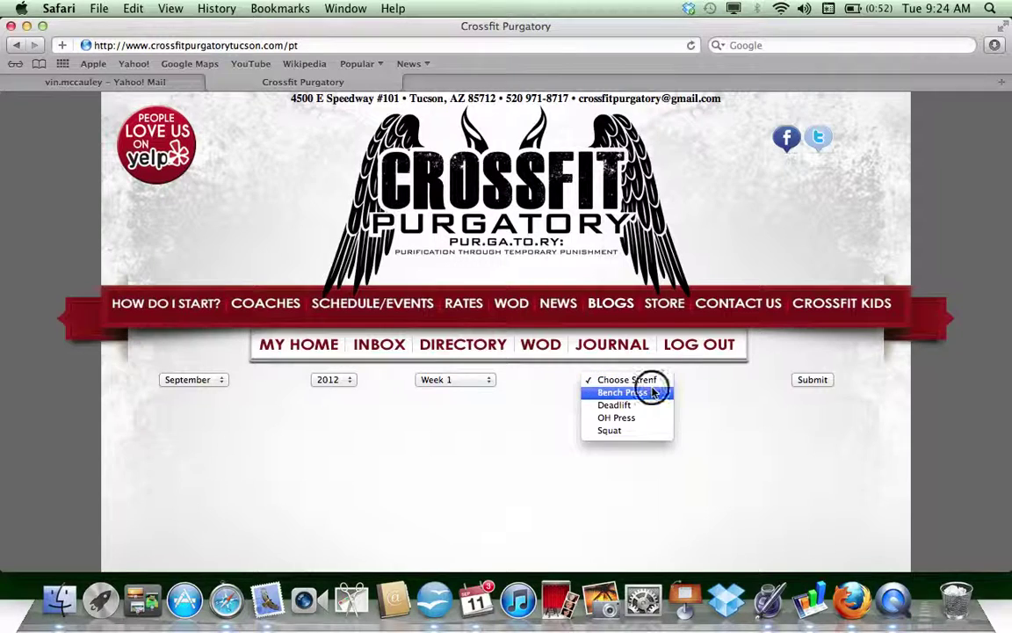
{"action": "left_click", "coordinate": [653, 392]}
Enter week 1 Bench Press reps of 11, 12 and 13 for Rounds 1–3 and submit them.
{"action": "left_click", "coordinate": [796, 384]}
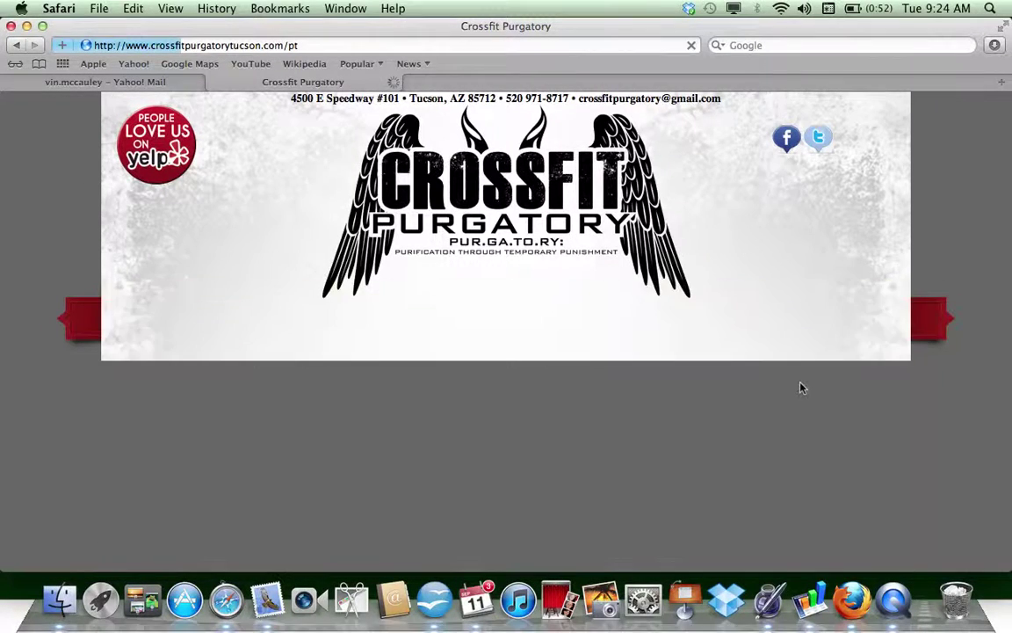
{"action": "scroll", "coordinate": [626, 444], "scroll_direction": "down", "scroll_amount": 1}
{"action": "scroll", "coordinate": [626, 443], "scroll_direction": "down", "scroll_amount": 2}
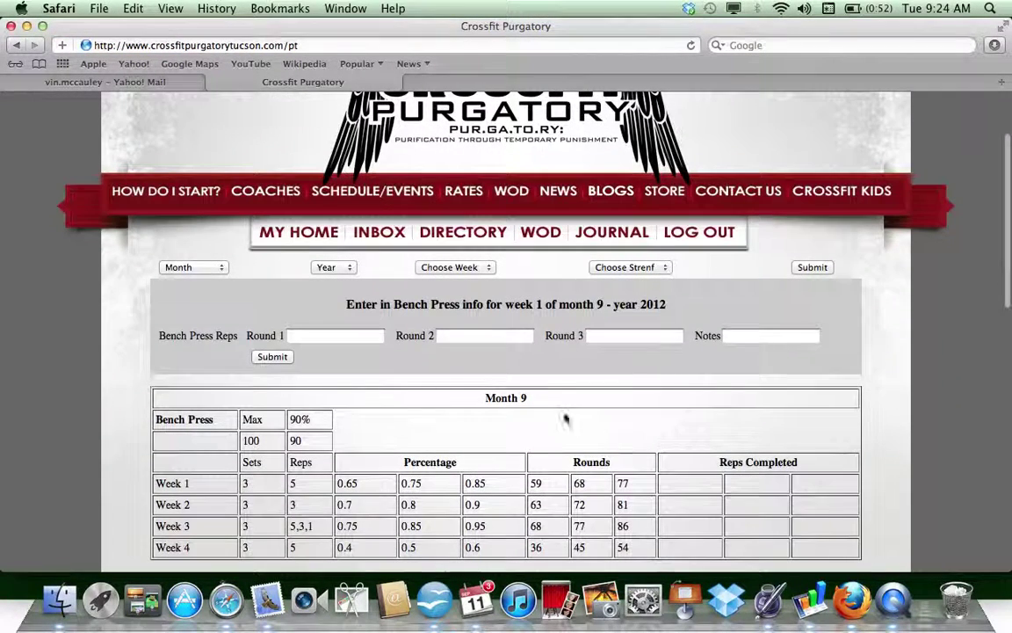
{"action": "left_click", "coordinate": [356, 338]}
{"action": "type", "text": "11"}
{"action": "key", "text": "Tab"}
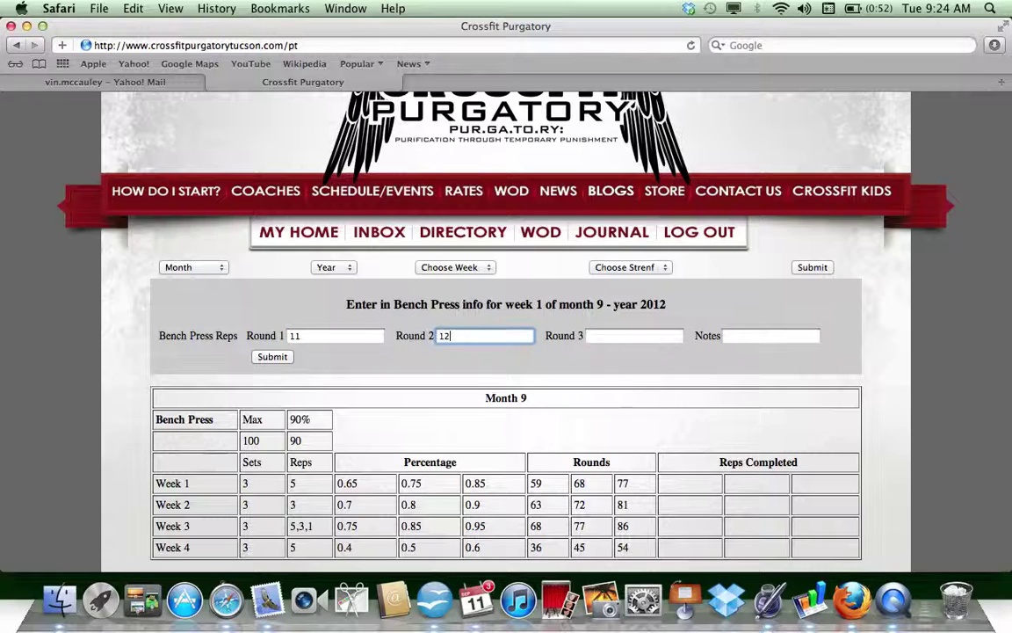
{"action": "key", "text": "Tab"}
{"action": "type", "text": "1"}
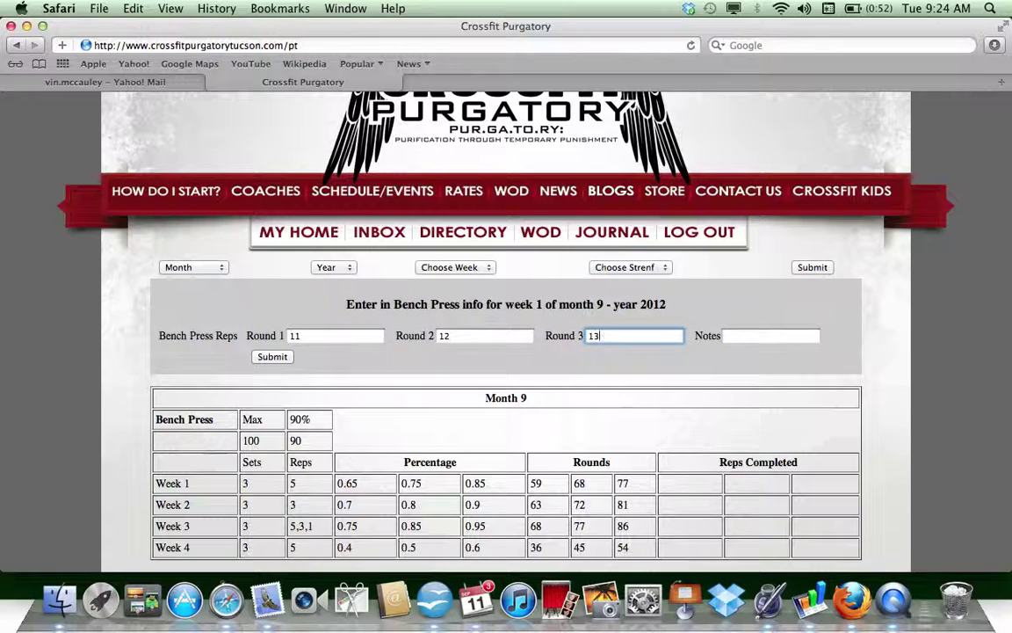
{"action": "key", "text": "Tab"}
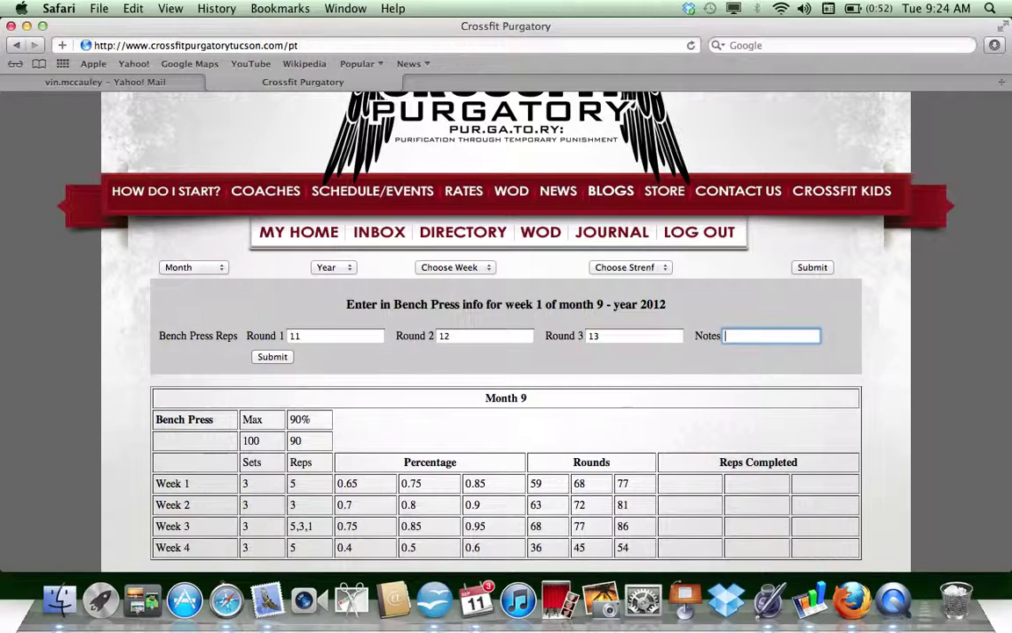
{"action": "type", "text": "tired"}
{"action": "left_click", "coordinate": [263, 360]}
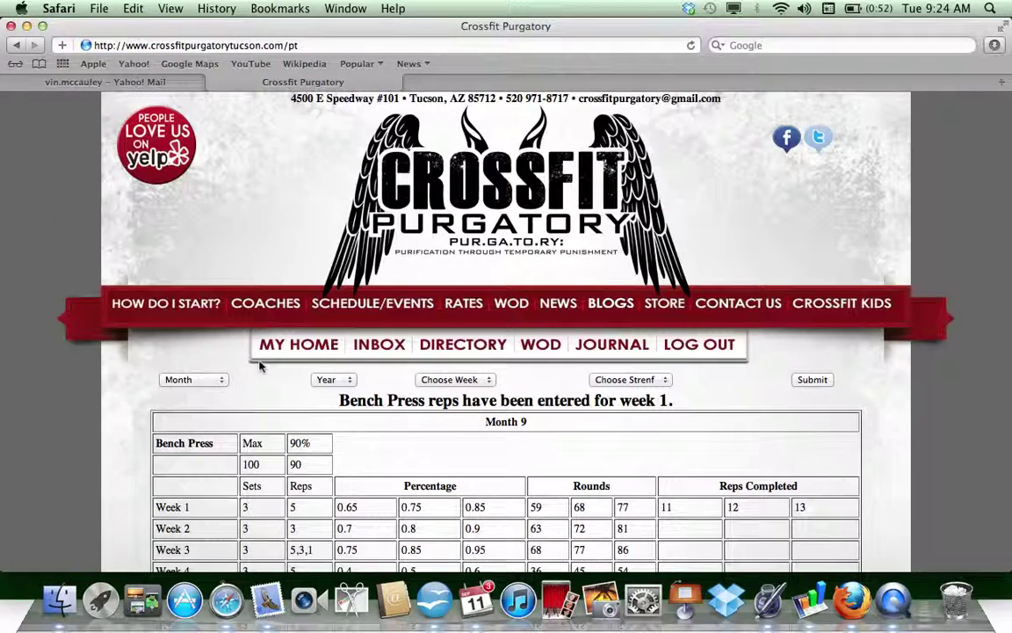
Reload the Bench Press entry for September 2012, Week 1.
{"action": "scroll", "coordinate": [152, 448], "scroll_direction": "down", "scroll_amount": 4}
{"action": "scroll", "coordinate": [152, 448], "scroll_direction": "down", "scroll_amount": 1}
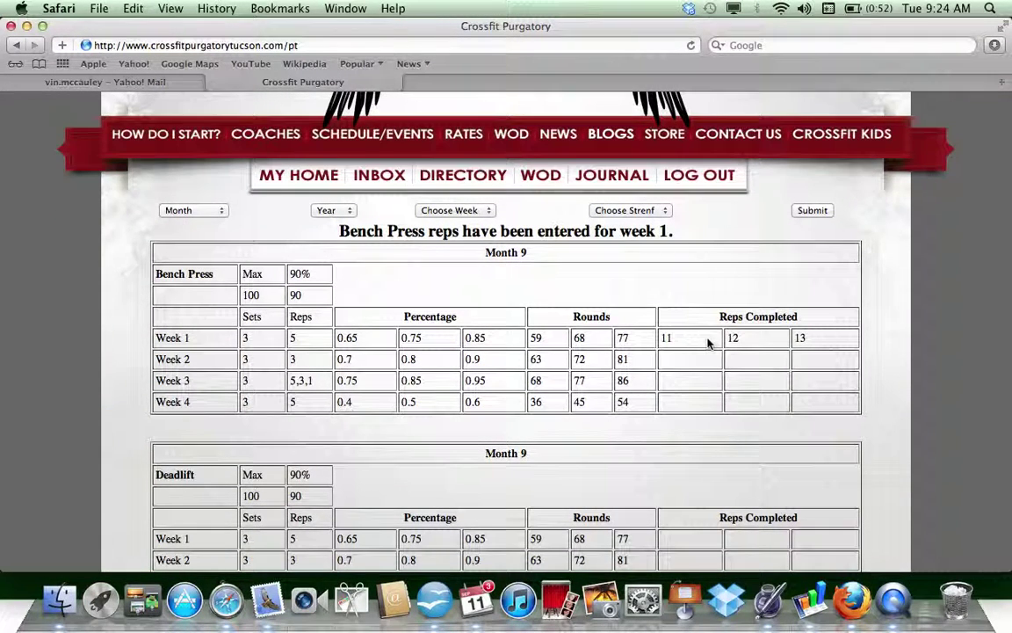
{"action": "left_click", "coordinate": [223, 213]}
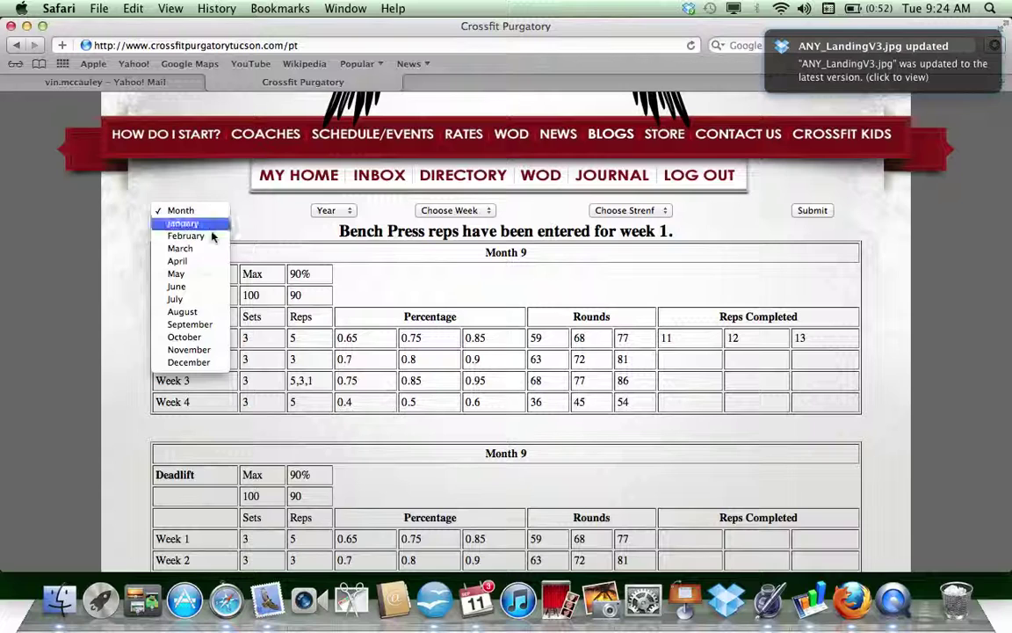
{"action": "left_click", "coordinate": [208, 326]}
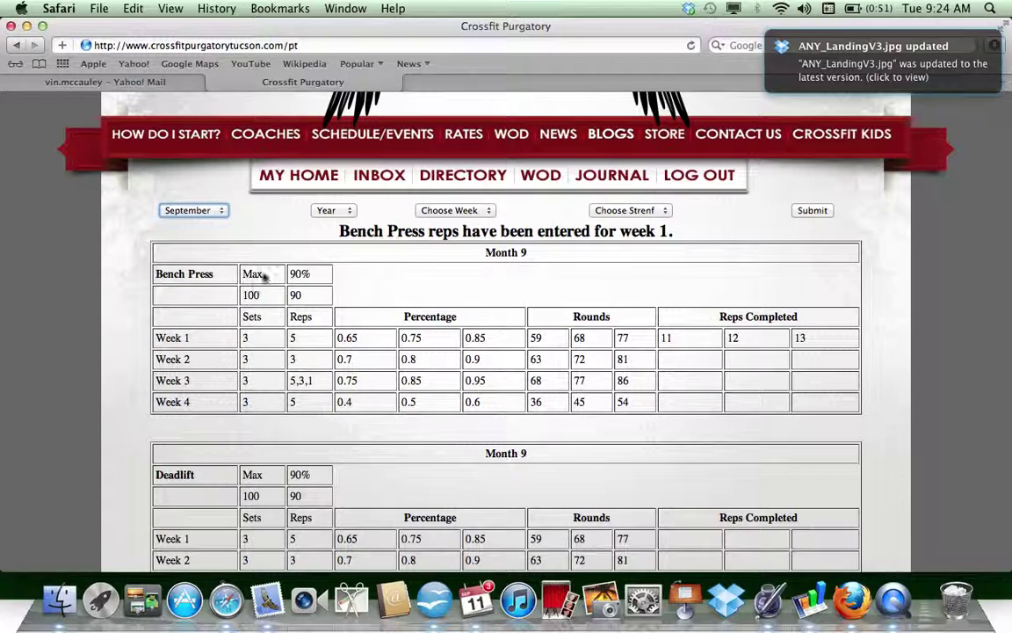
{"action": "left_click", "coordinate": [336, 213]}
{"action": "left_click", "coordinate": [318, 221]}
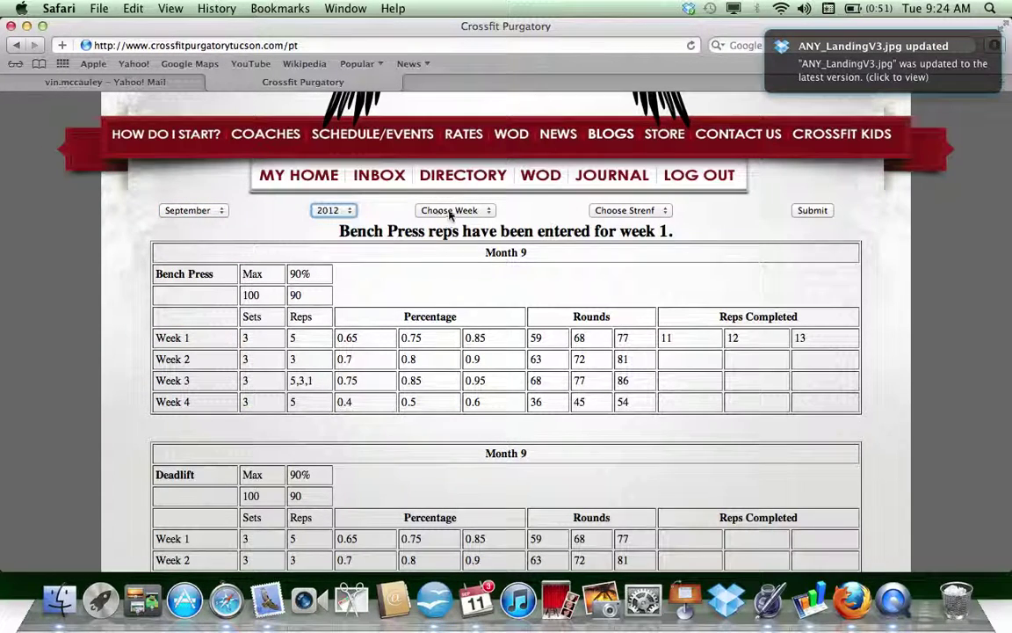
{"action": "left_click", "coordinate": [454, 211]}
{"action": "left_click", "coordinate": [450, 223]}
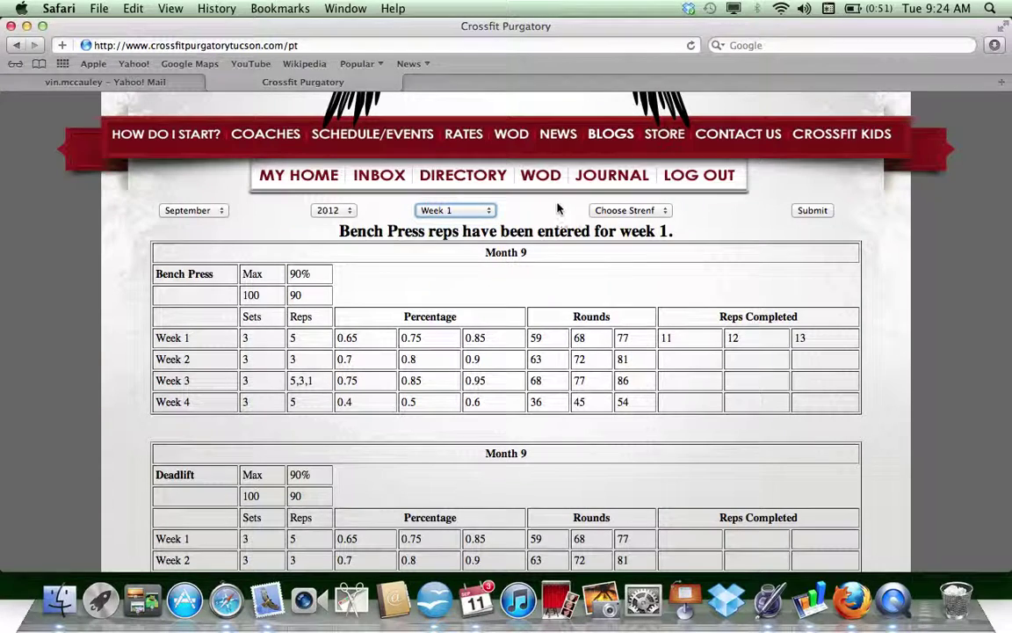
{"action": "left_click", "coordinate": [616, 212]}
{"action": "left_click", "coordinate": [626, 223]}
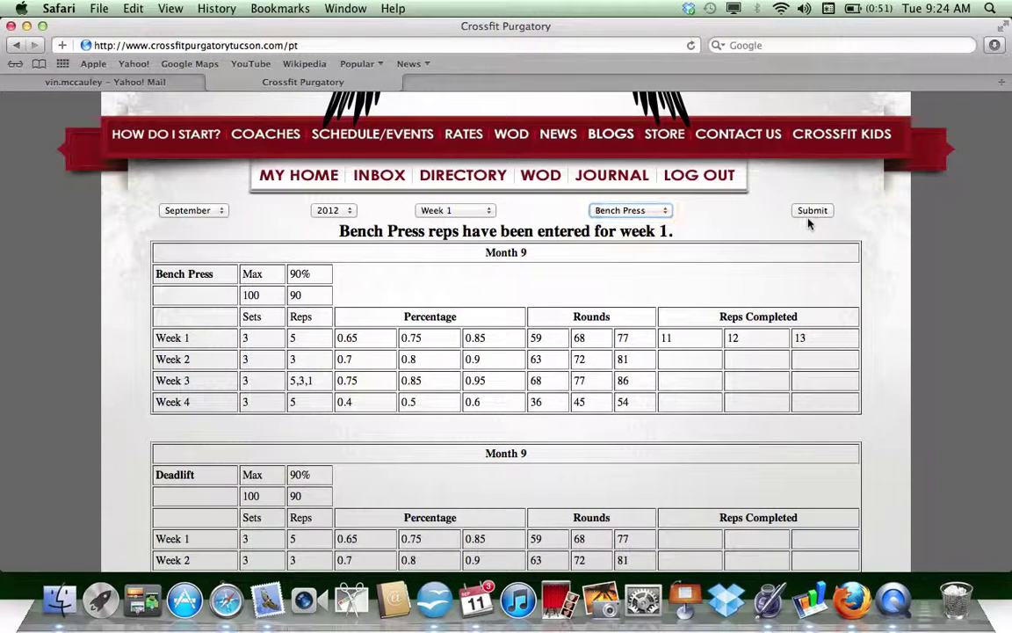
{"action": "left_click", "coordinate": [810, 214]}
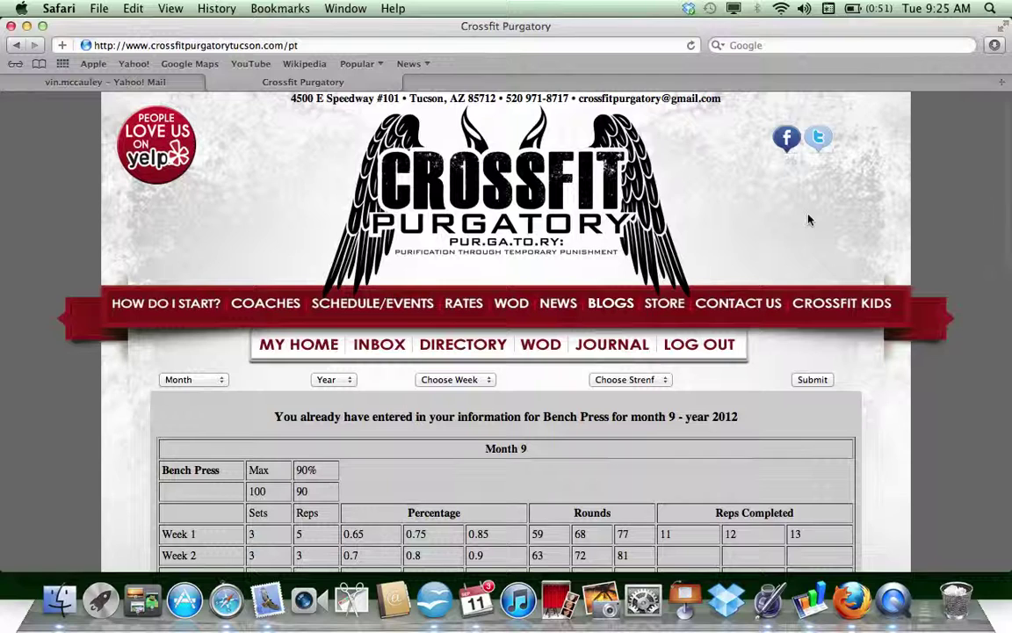
{"action": "scroll", "coordinate": [793, 443], "scroll_direction": "down", "scroll_amount": 1}
{"action": "scroll", "coordinate": [793, 443], "scroll_direction": "down", "scroll_amount": 3}
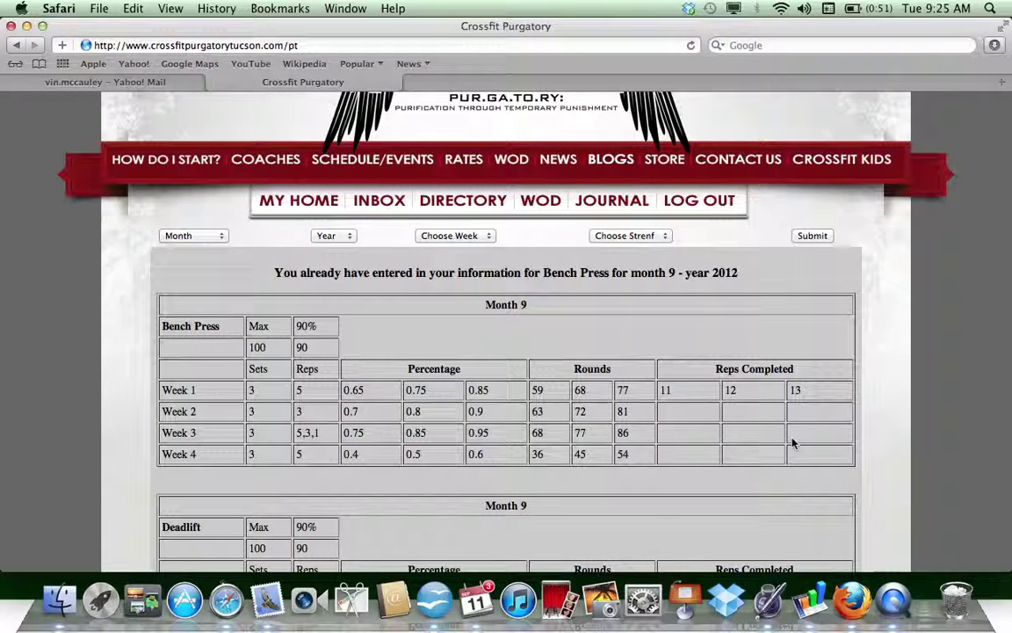
Select September, 2012, Week 2 and Bench Press, and load that entry form.
{"action": "left_click", "coordinate": [220, 237]}
{"action": "left_click", "coordinate": [191, 349]}
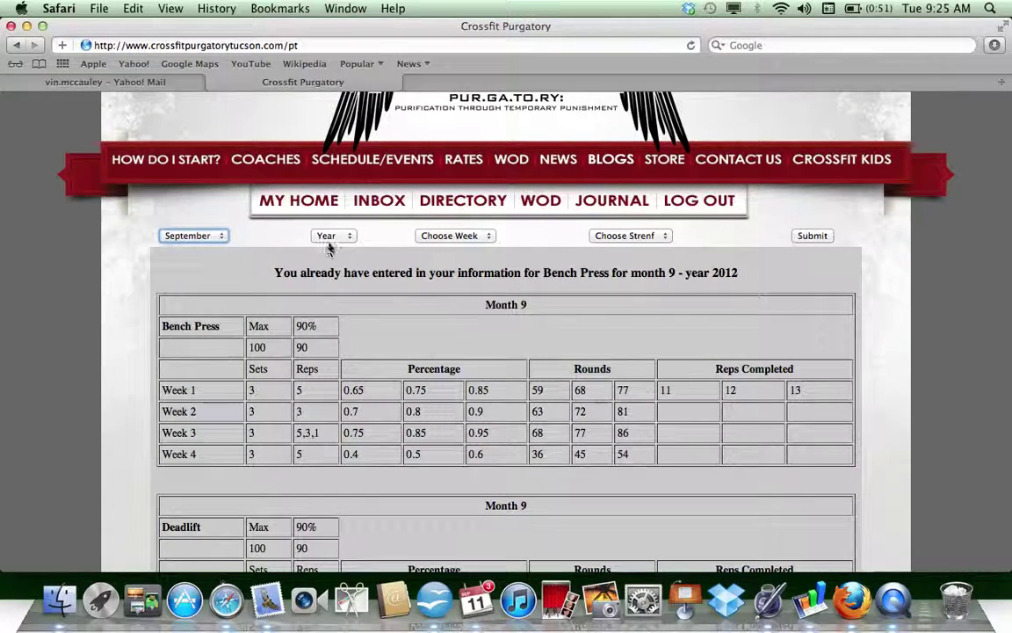
{"action": "left_click", "coordinate": [331, 237]}
{"action": "left_click", "coordinate": [332, 249]}
{"action": "left_click", "coordinate": [455, 238]}
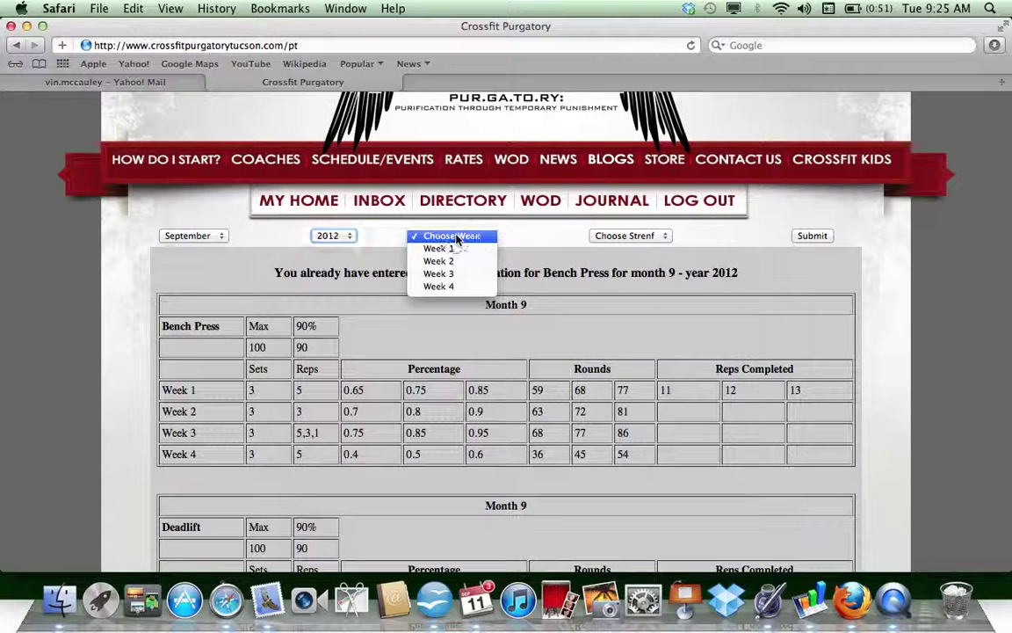
{"action": "left_click", "coordinate": [448, 261]}
{"action": "left_click", "coordinate": [641, 236]}
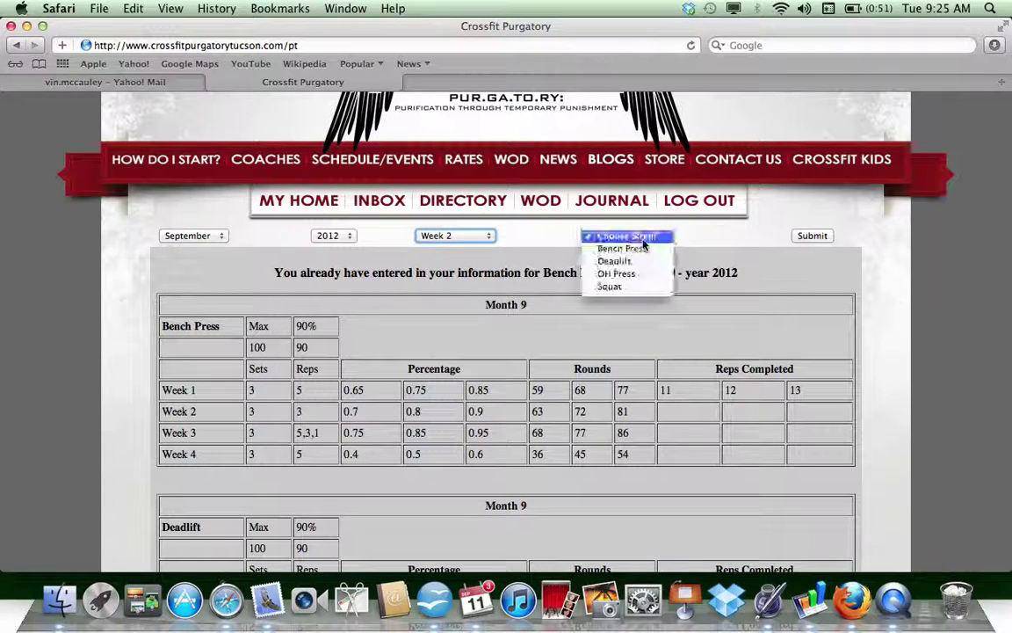
{"action": "left_click", "coordinate": [648, 250]}
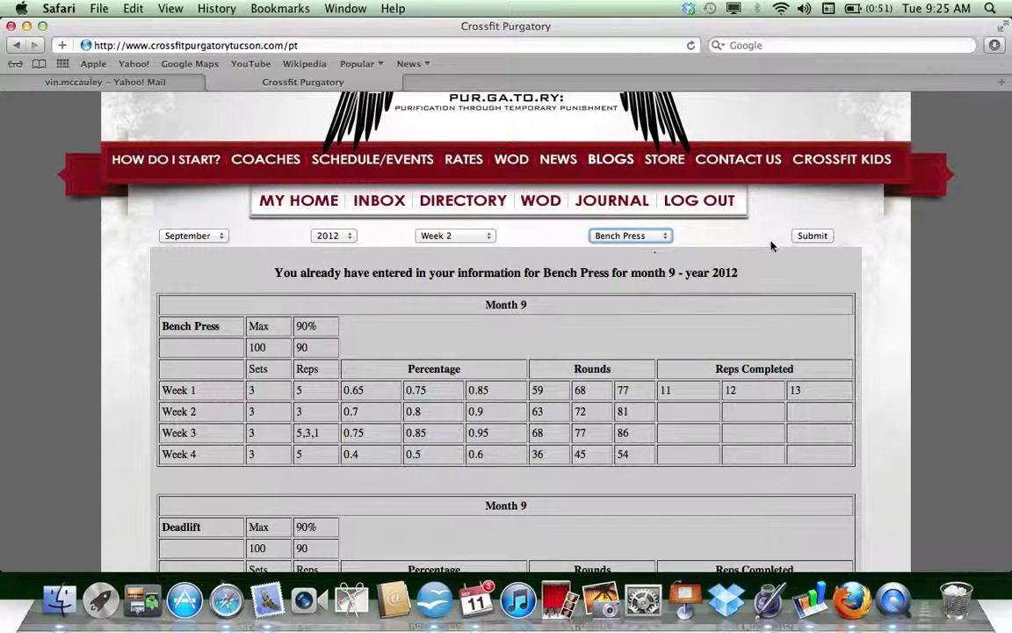
{"action": "left_click", "coordinate": [810, 236]}
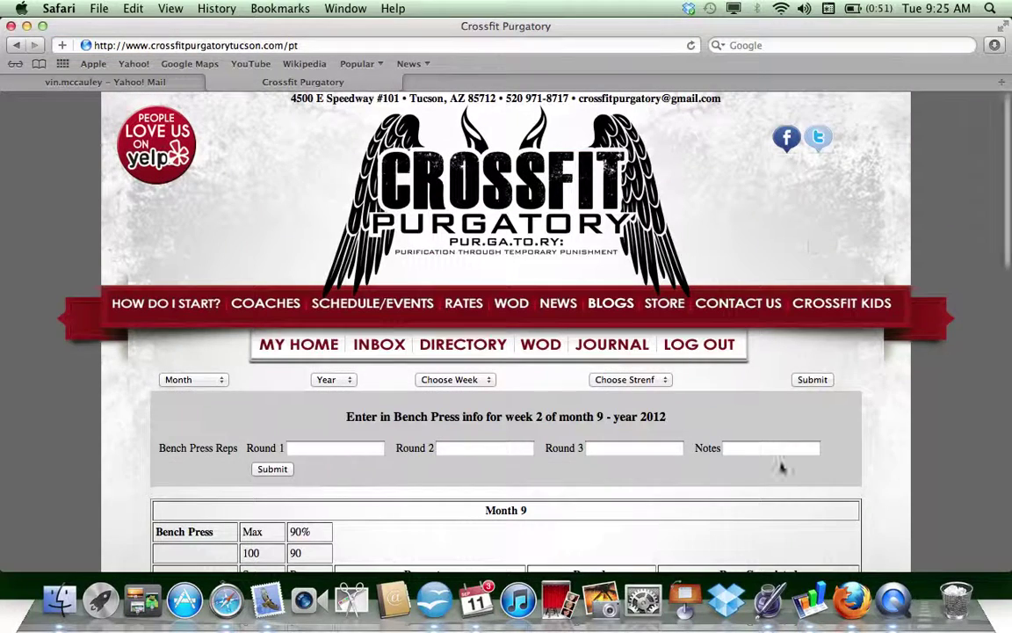
Save week 2 Bench Press reps of 13, 14 and 15 and scroll to confirm them.
{"action": "scroll", "coordinate": [782, 468], "scroll_direction": "down", "scroll_amount": 5}
{"action": "scroll", "coordinate": [782, 468], "scroll_direction": "down", "scroll_amount": 1}
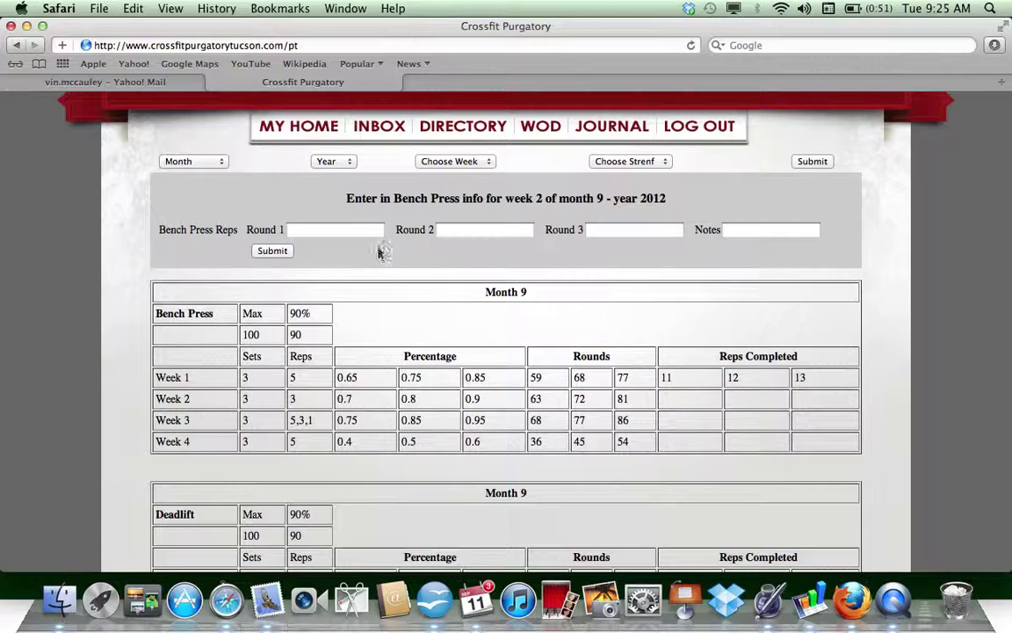
{"action": "type", "text": "13"}
{"action": "key", "text": "Tab"}
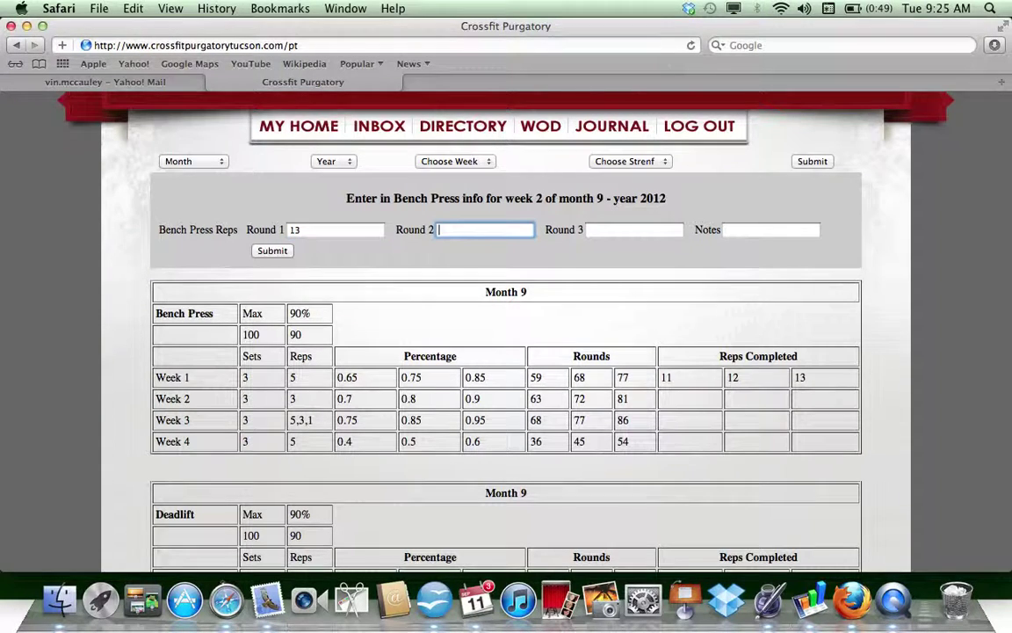
{"action": "type", "text": "14"}
{"action": "key", "text": "Tab"}
{"action": "type", "text": "15"}
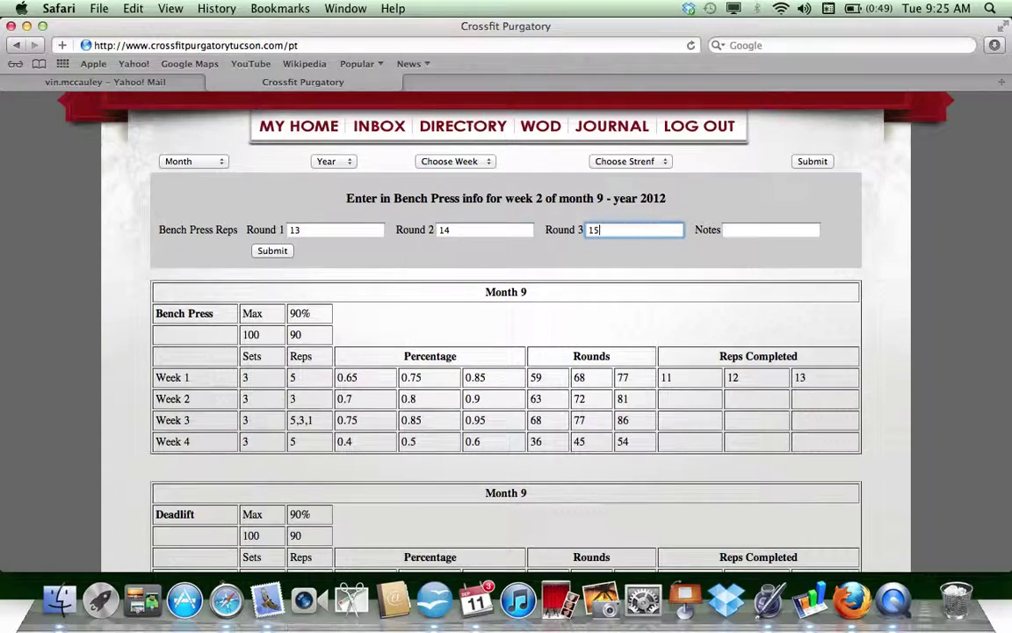
{"action": "key", "text": "Tab"}
{"action": "type", "text": "18"}
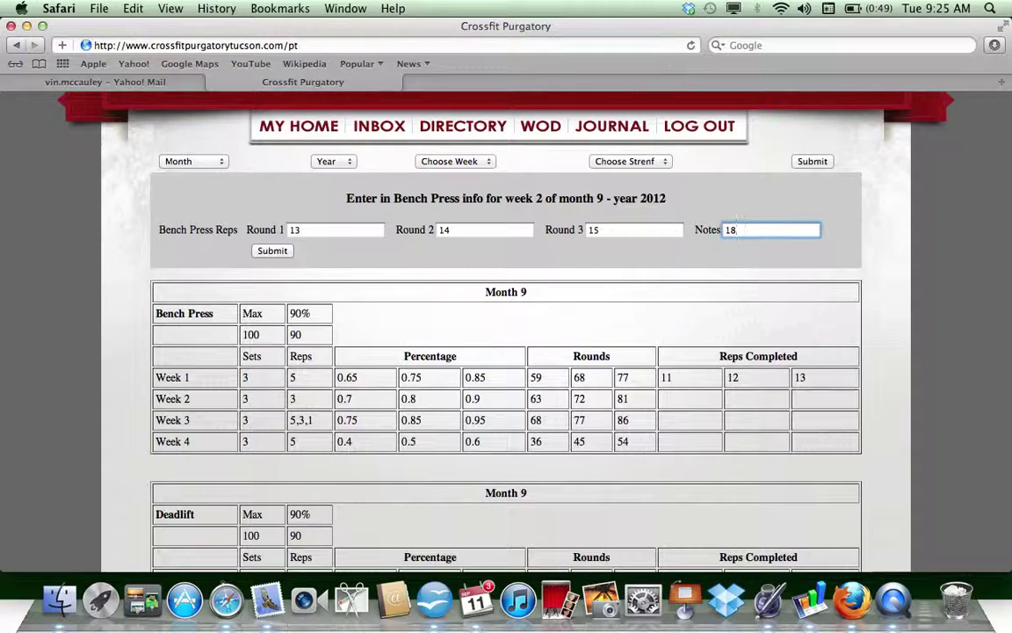
{"action": "left_click", "coordinate": [276, 252]}
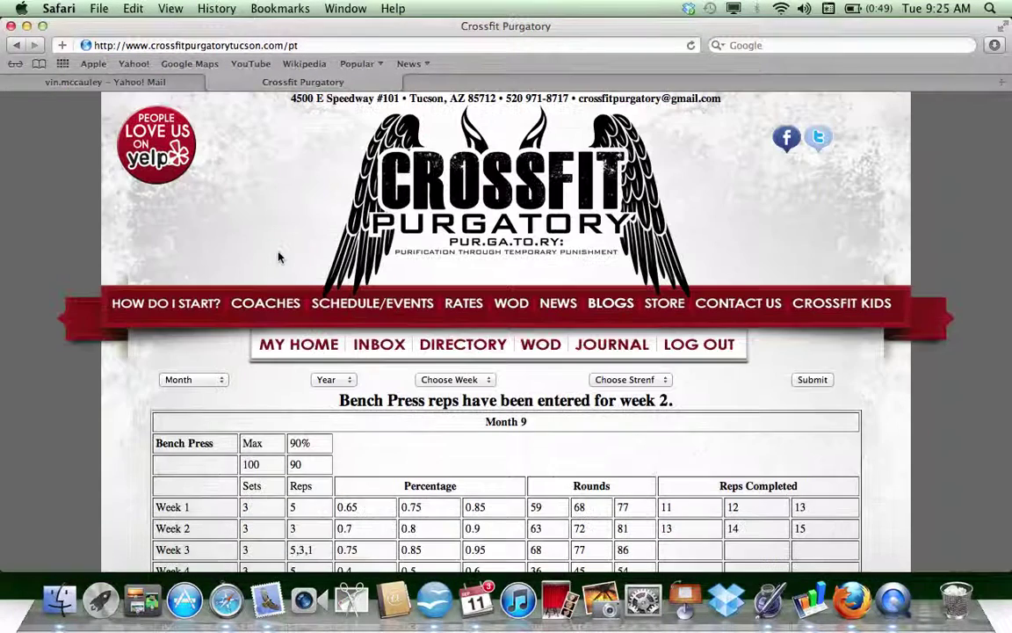
{"action": "scroll", "coordinate": [279, 256], "scroll_direction": "down", "scroll_amount": 10}
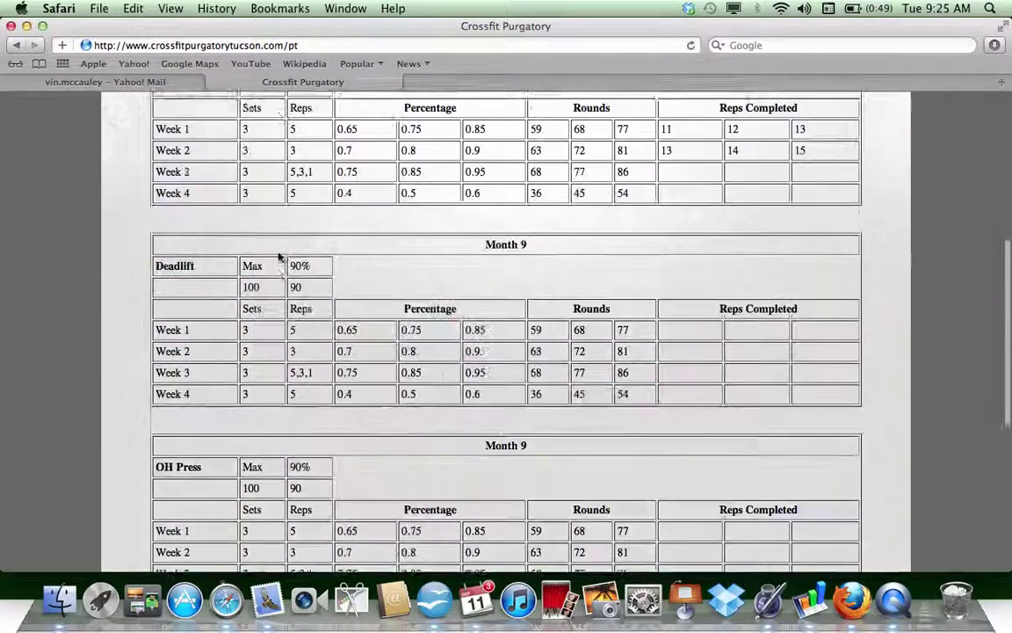
{"action": "scroll", "coordinate": [279, 257], "scroll_direction": "down", "scroll_amount": 5}
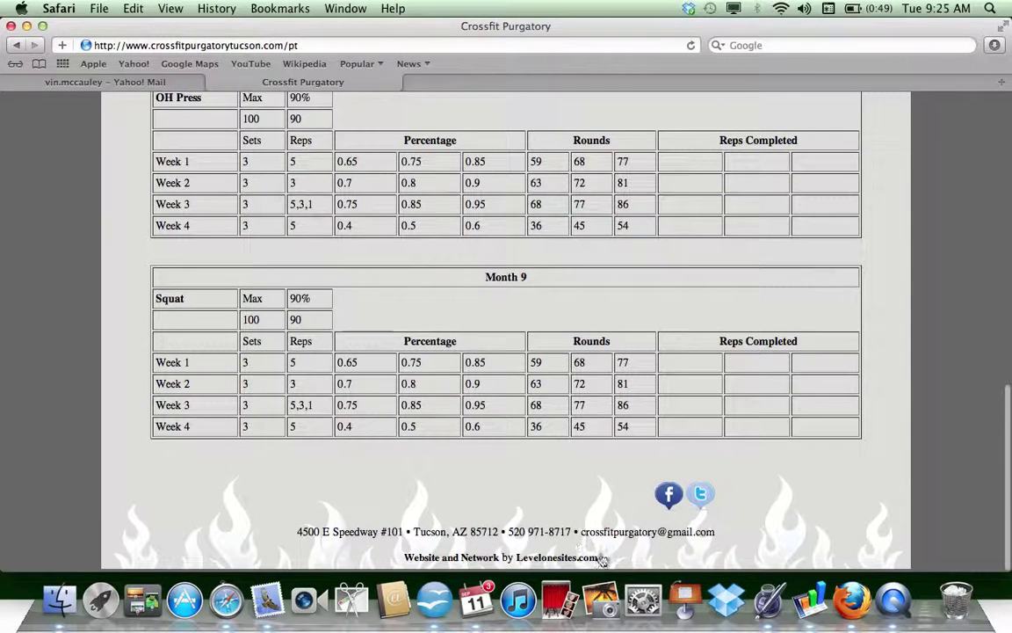
In the admin PT strength page, load Vin's September 2012 tables.
{"action": "left_click", "coordinate": [603, 560]}
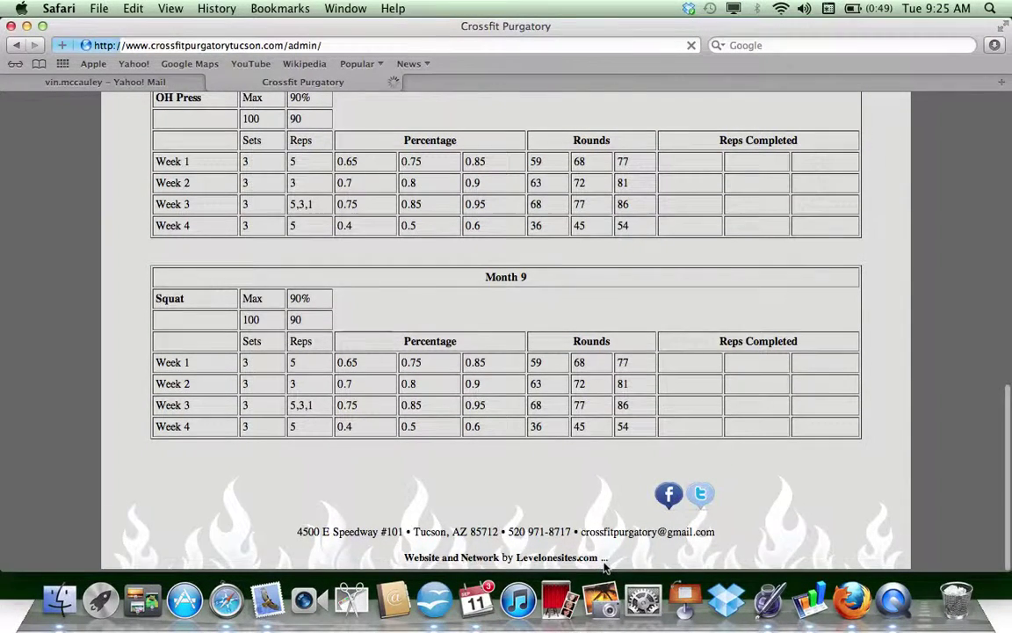
{"action": "left_click", "coordinate": [818, 195]}
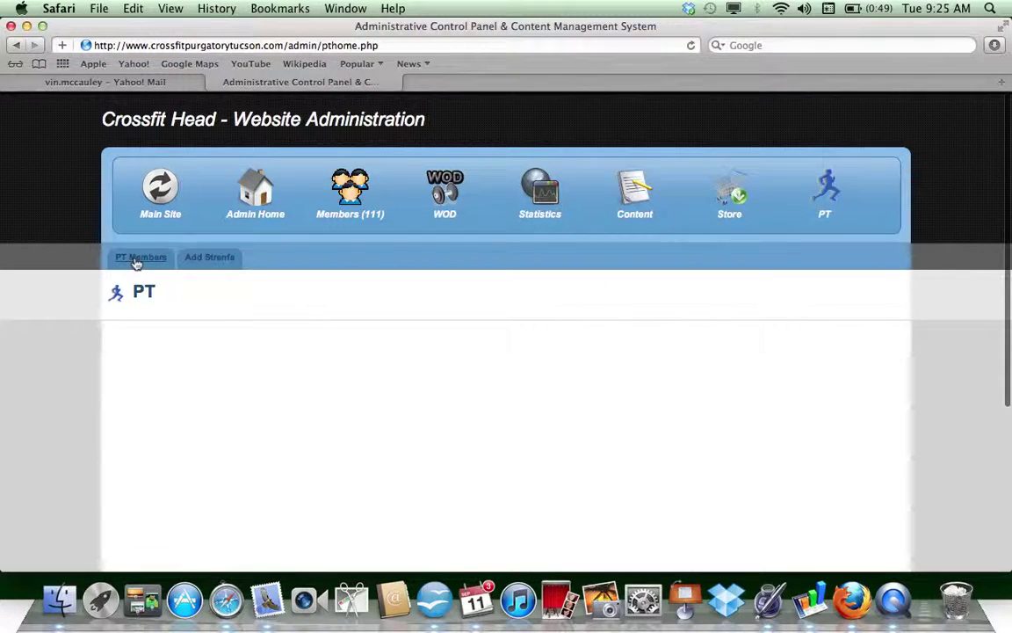
{"action": "left_click", "coordinate": [209, 258]}
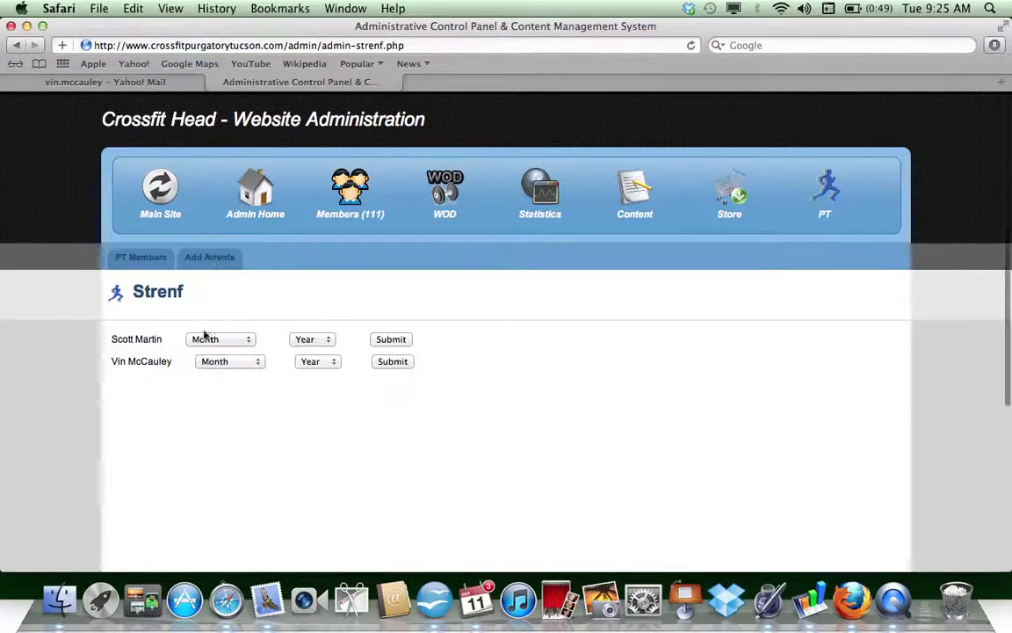
{"action": "left_click", "coordinate": [219, 362]}
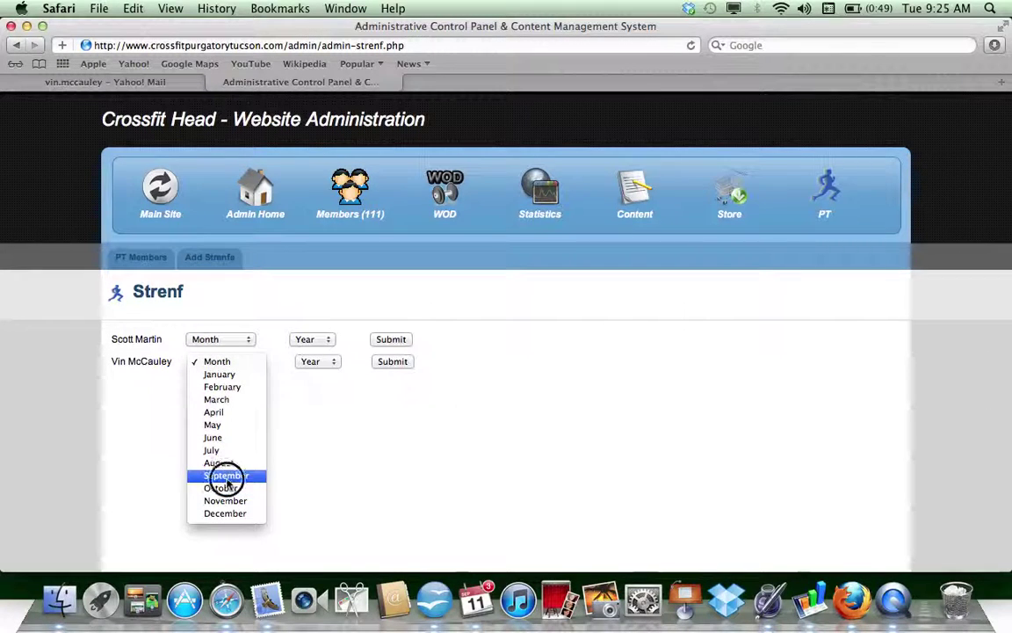
{"action": "left_click", "coordinate": [226, 475]}
{"action": "left_click", "coordinate": [314, 361]}
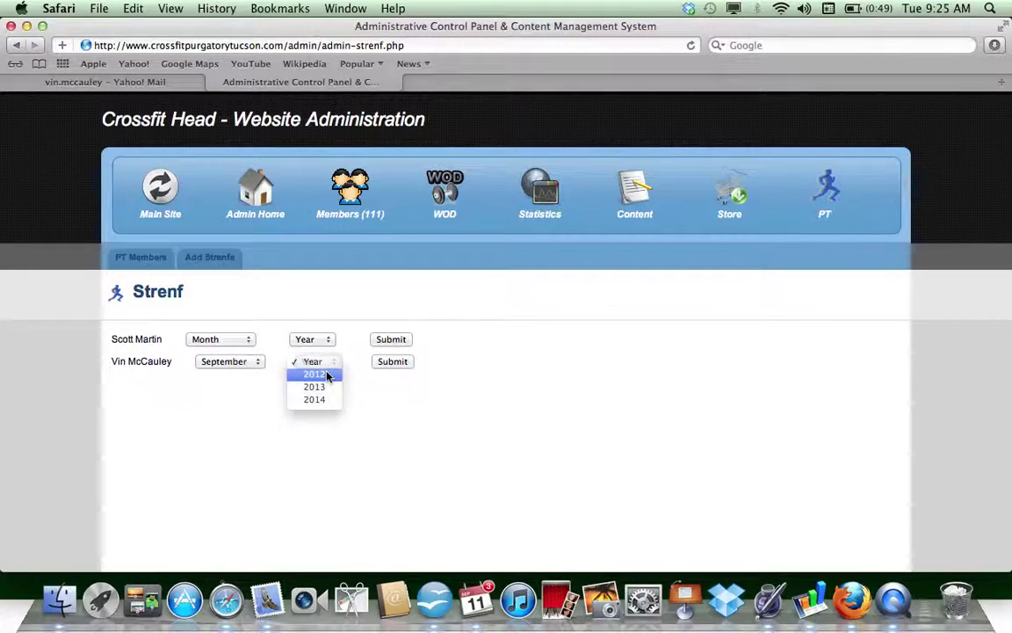
{"action": "left_click", "coordinate": [314, 374]}
{"action": "left_click", "coordinate": [395, 361]}
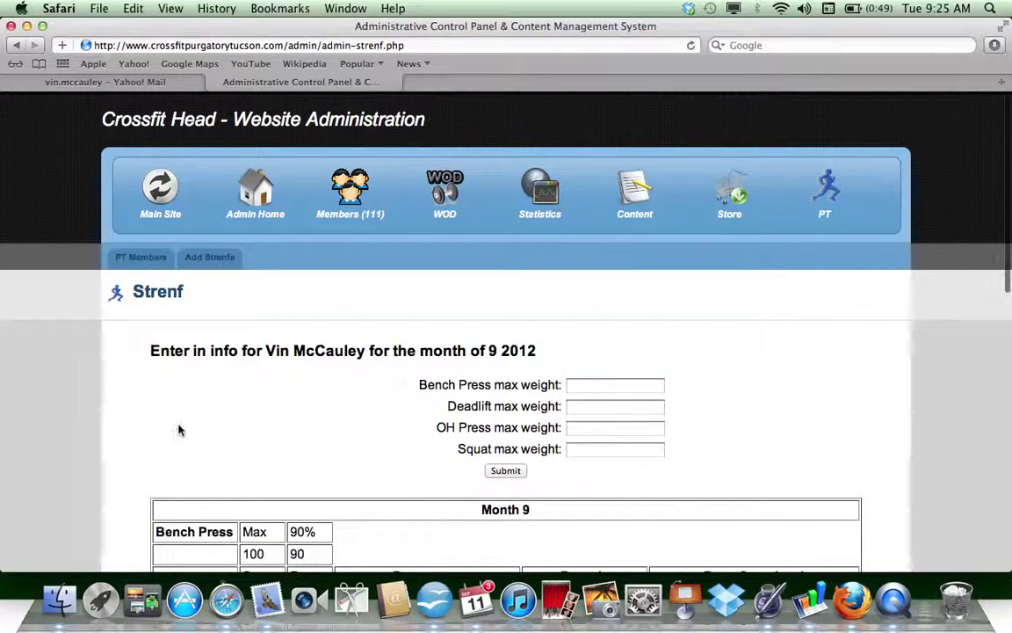
Highlight the week 1 and week 2 reps in the Month 9 Bench Press table.
{"action": "scroll", "coordinate": [179, 429], "scroll_direction": "down", "scroll_amount": 5}
{"action": "scroll", "coordinate": [179, 430], "scroll_direction": "down", "scroll_amount": 4}
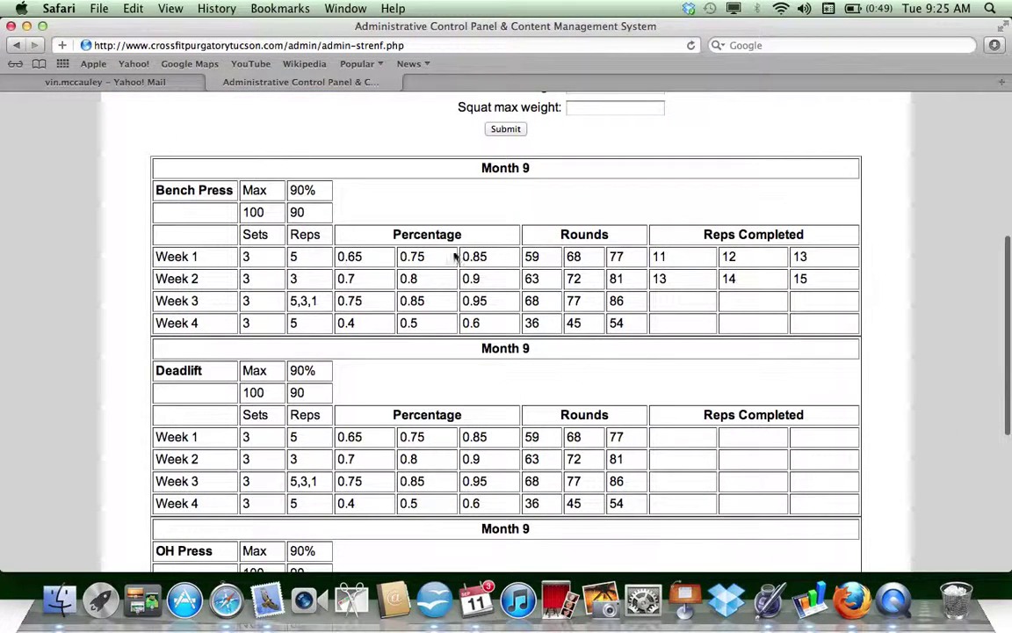
{"action": "mouse_move", "coordinate": [640, 256]}
{"action": "left_mouse_down"}
{"action": "mouse_move", "coordinate": [725, 279]}
{"action": "mouse_move", "coordinate": [818, 279]}
{"action": "left_mouse_up"}
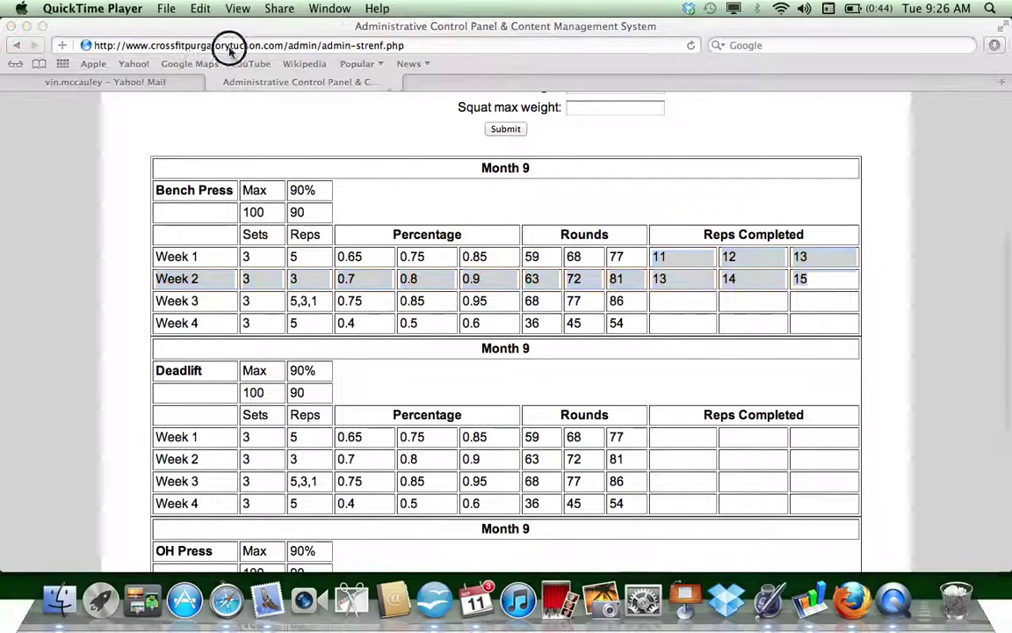
{"action": "left_click", "coordinate": [357, 112]}
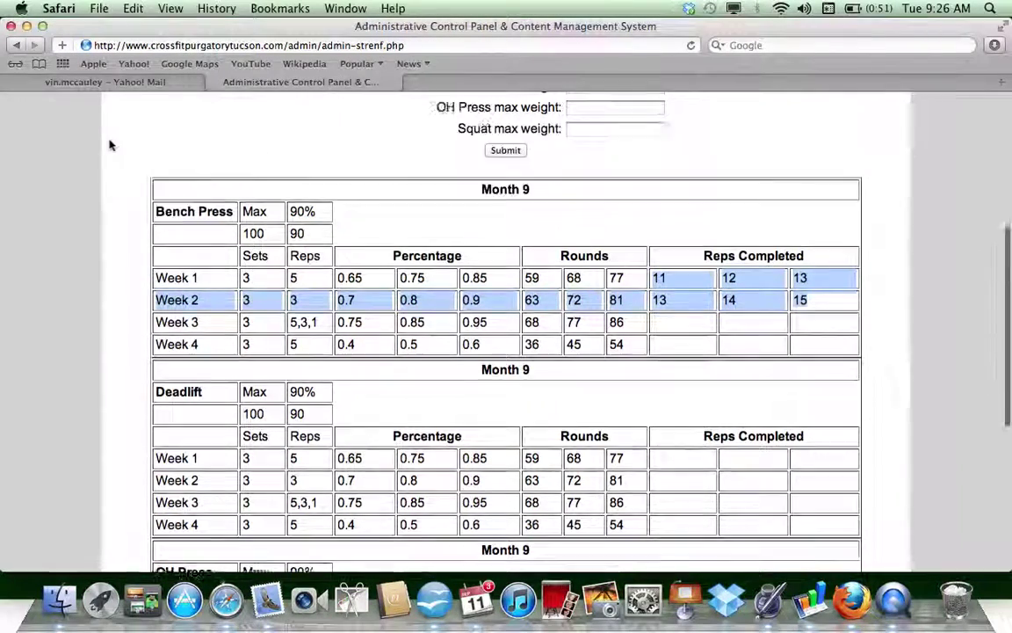
Go to the main site's Join Our Free Network sign-up form and scroll through it.
{"action": "scroll", "coordinate": [110, 138], "scroll_direction": "up", "scroll_amount": 8}
{"action": "left_click", "coordinate": [158, 202]}
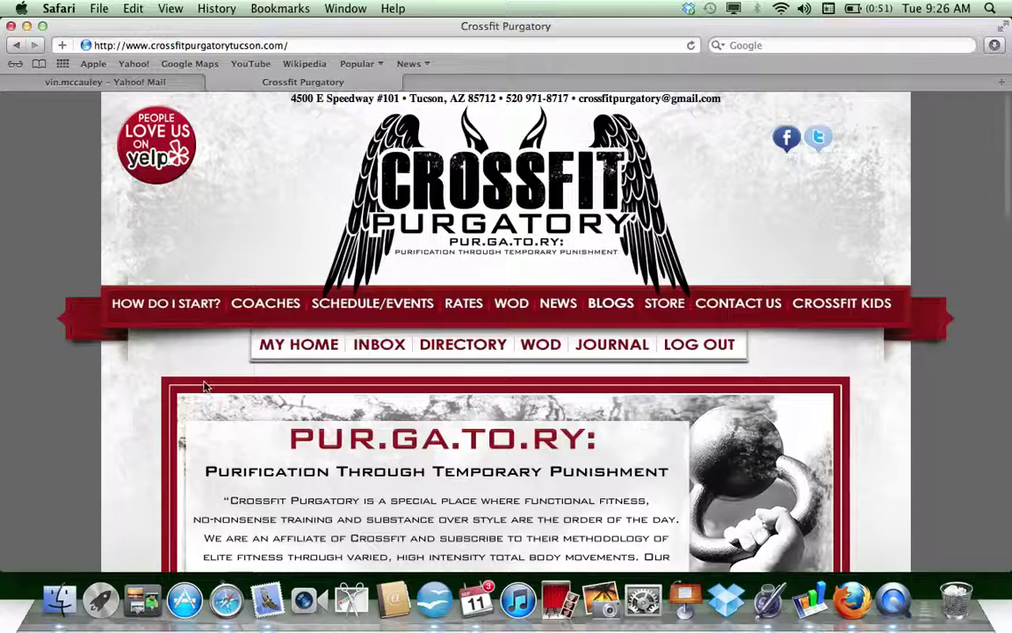
{"action": "scroll", "coordinate": [185, 313], "scroll_direction": "down", "scroll_amount": 5}
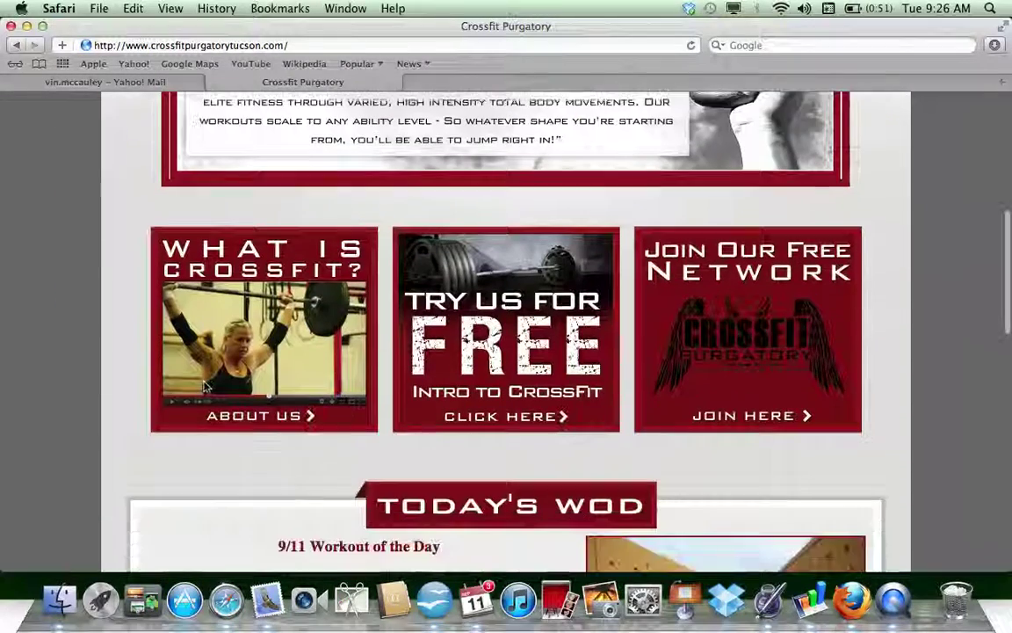
{"action": "left_click", "coordinate": [754, 268]}
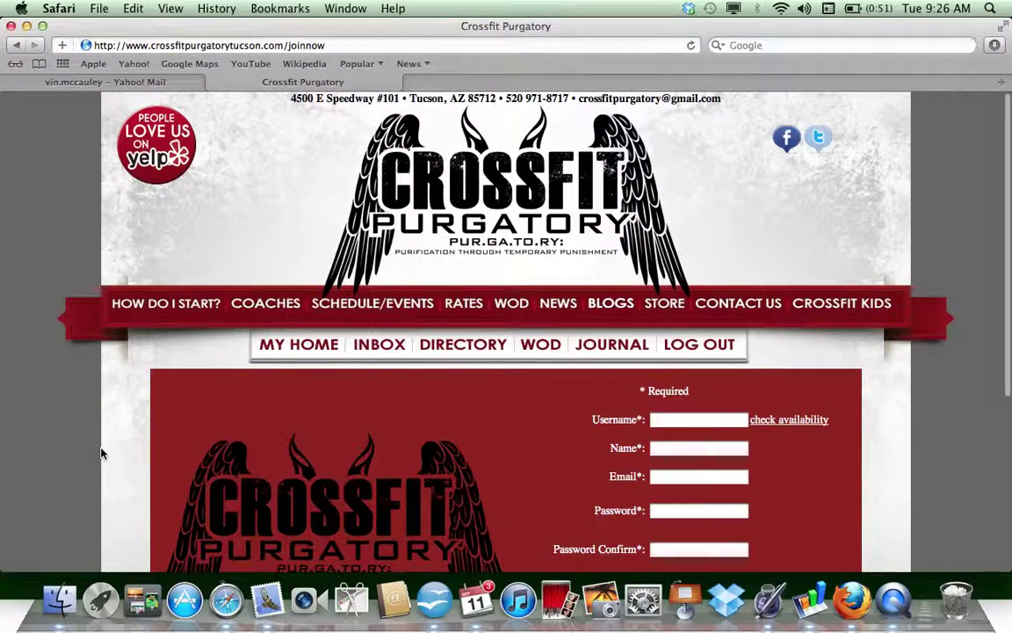
{"action": "scroll", "coordinate": [124, 450], "scroll_direction": "down", "scroll_amount": 3}
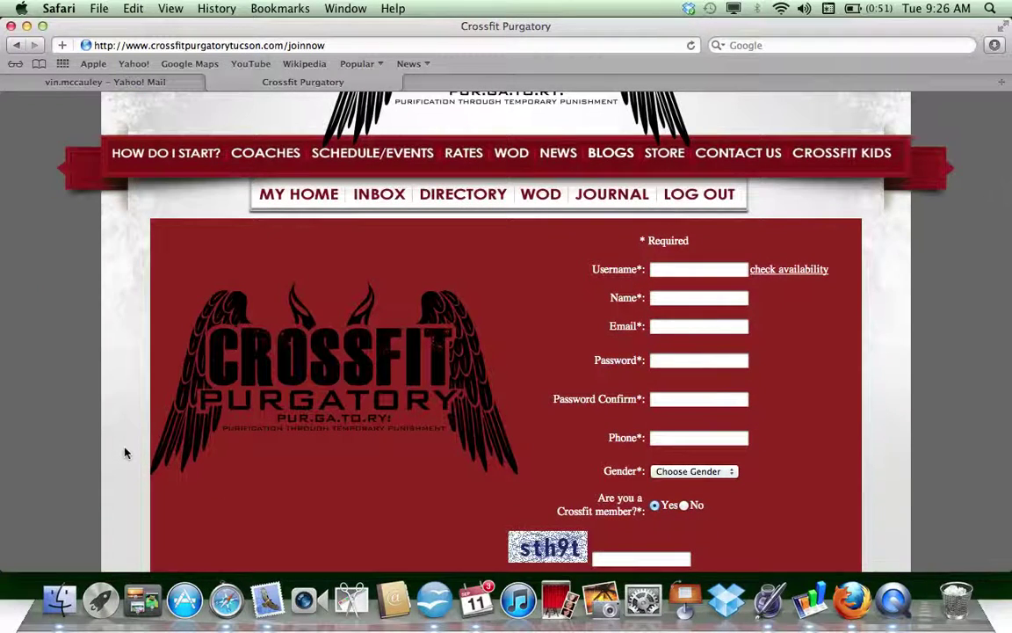